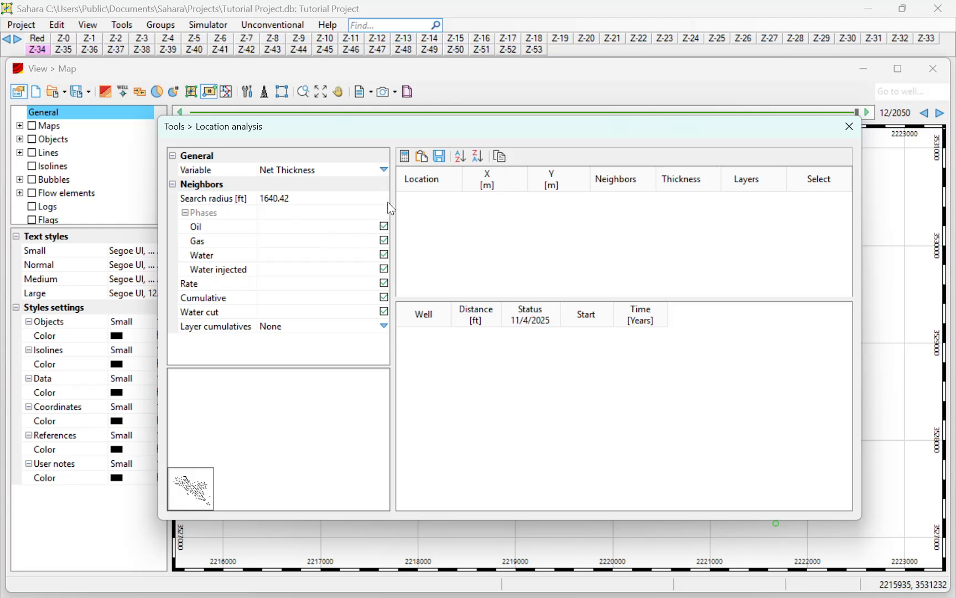
Step: Paste the locations L-1 to L-5 into the location analysis and review the neighbors of L-1, L-2 and L-3
click(426, 159)
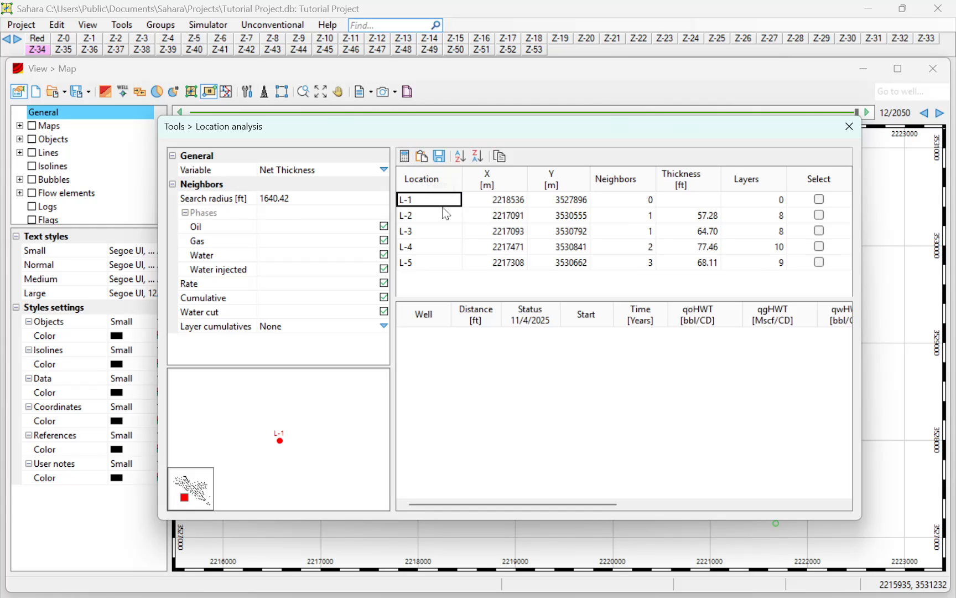
click(440, 217)
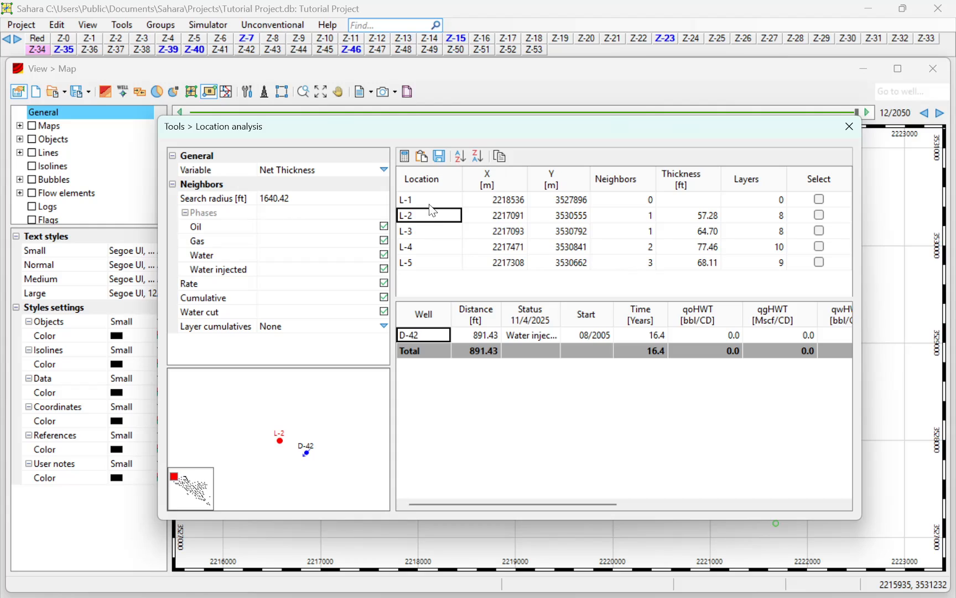
click(449, 206)
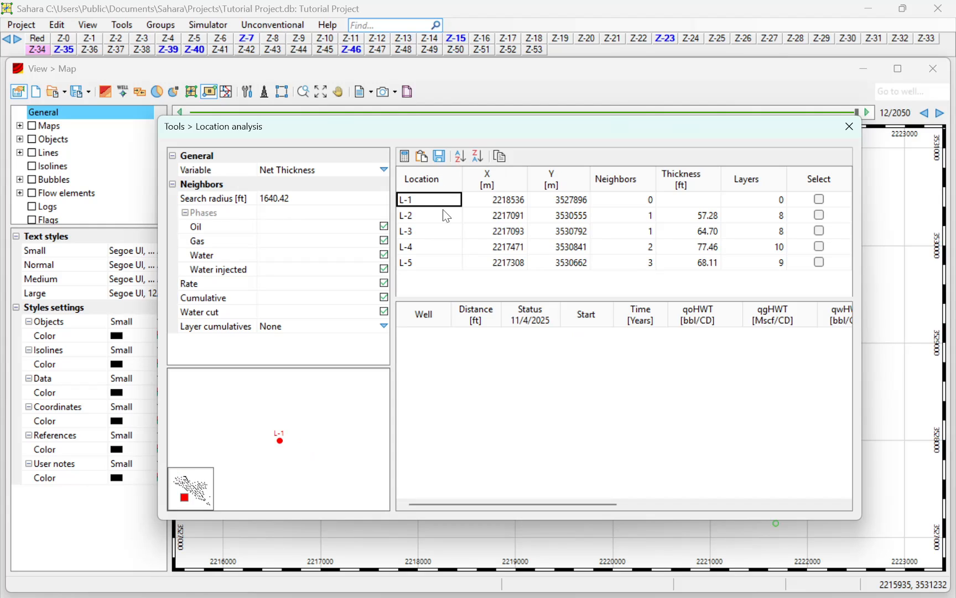
click(438, 217)
click(434, 230)
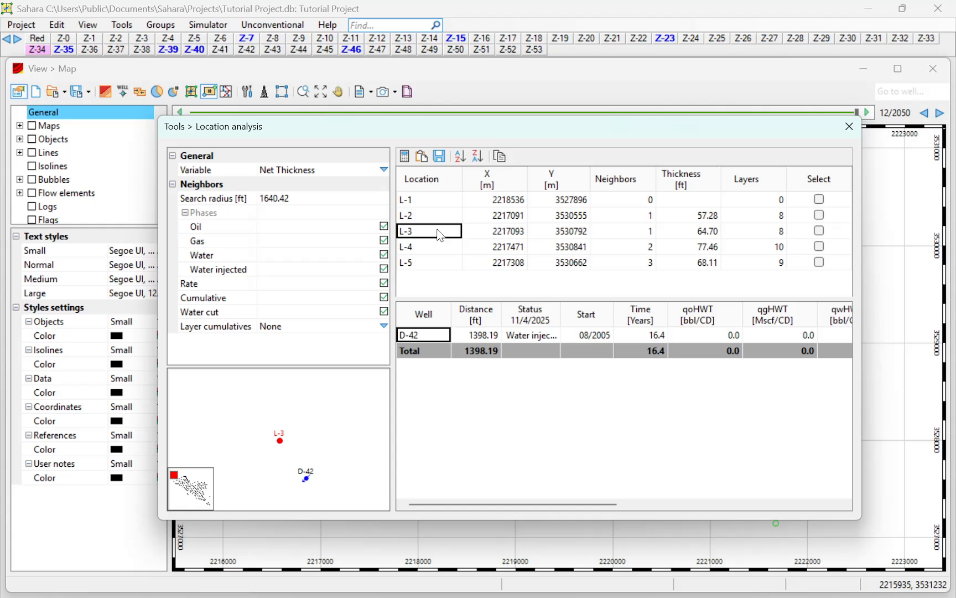
click(437, 208)
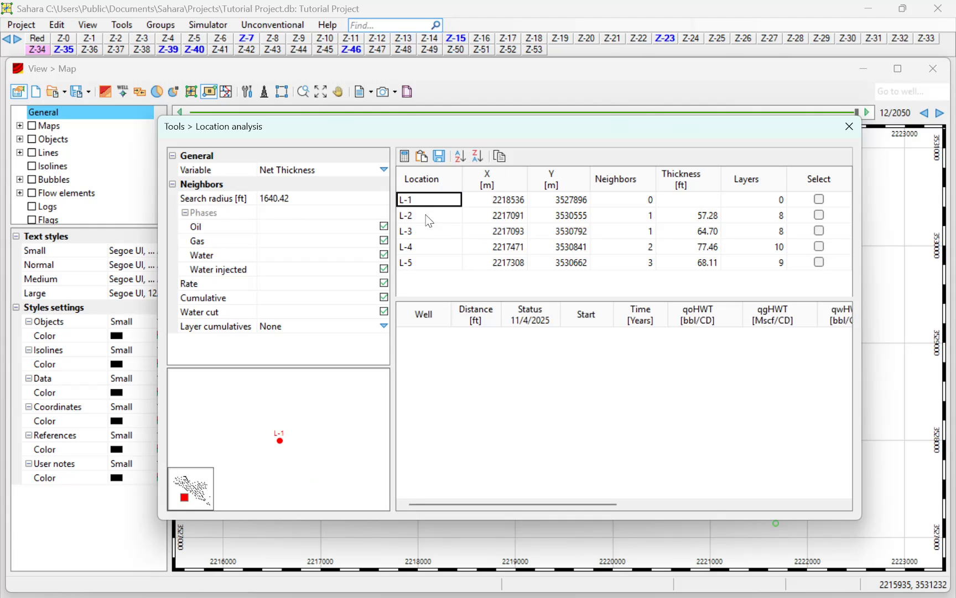
click(425, 216)
click(424, 233)
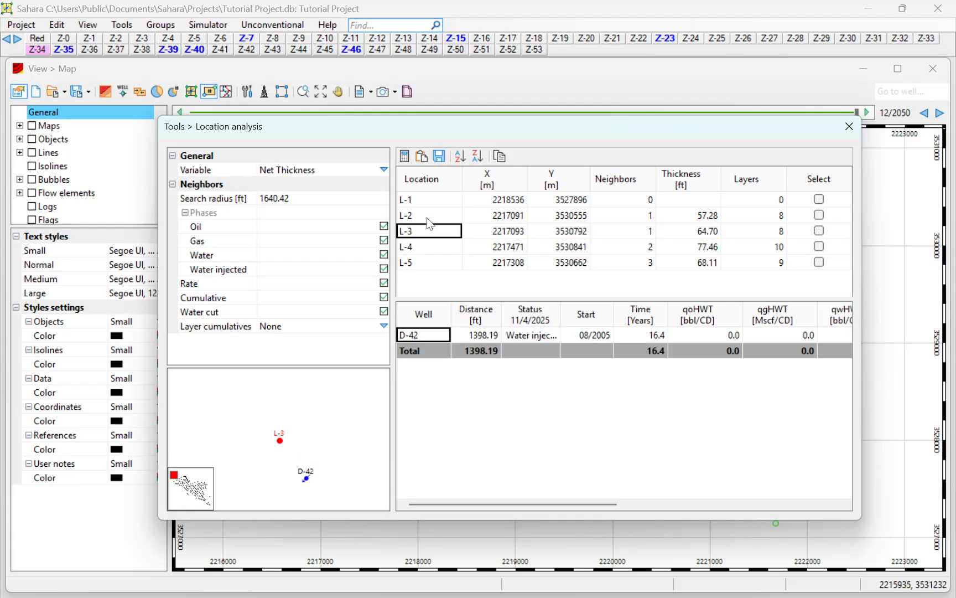
click(426, 219)
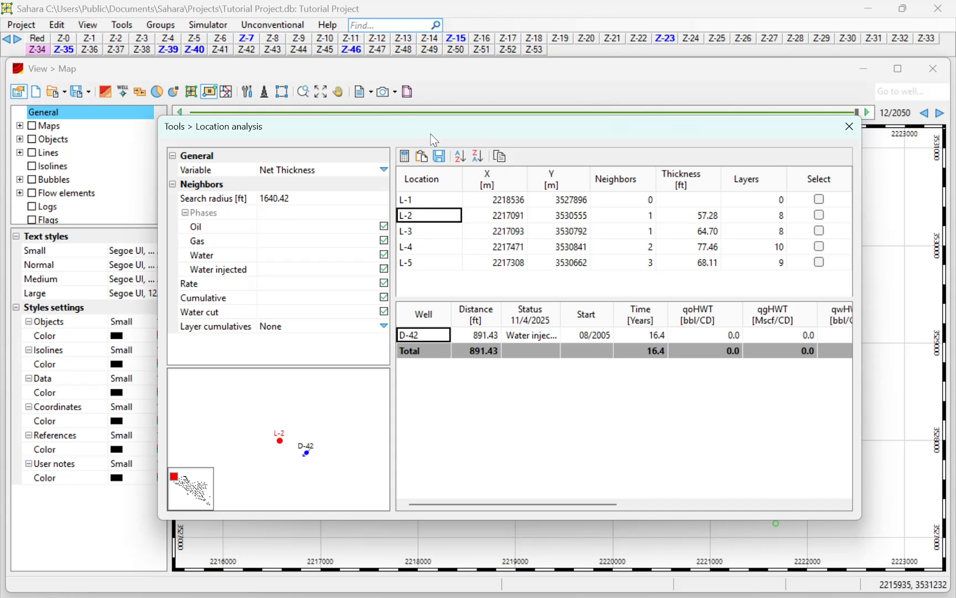
Step: Compare locations L-1, L-3, L-4 and L-5 and their neighboring wells with the well map behind the dialog
drag(431, 134, 710, 150)
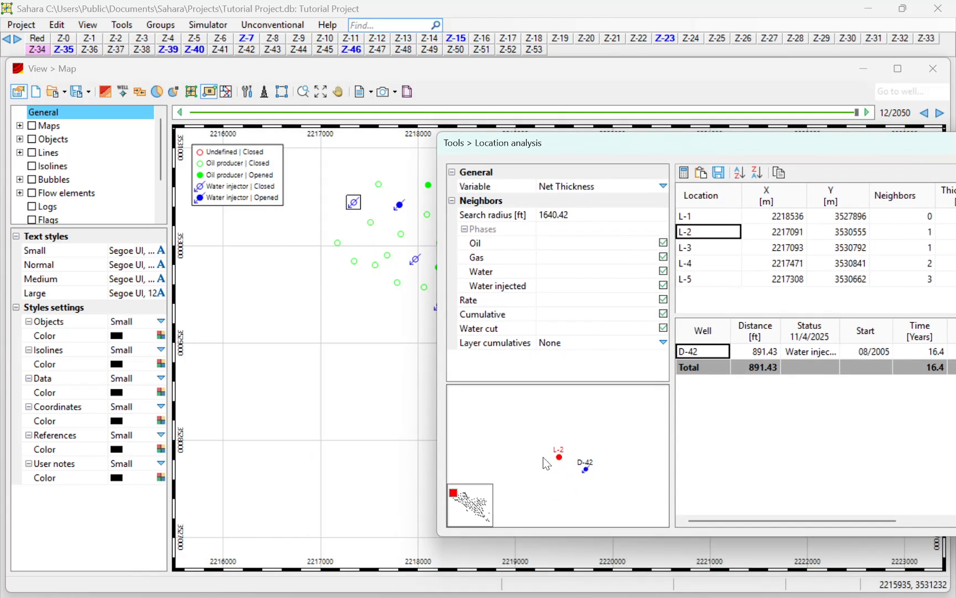
click(698, 249)
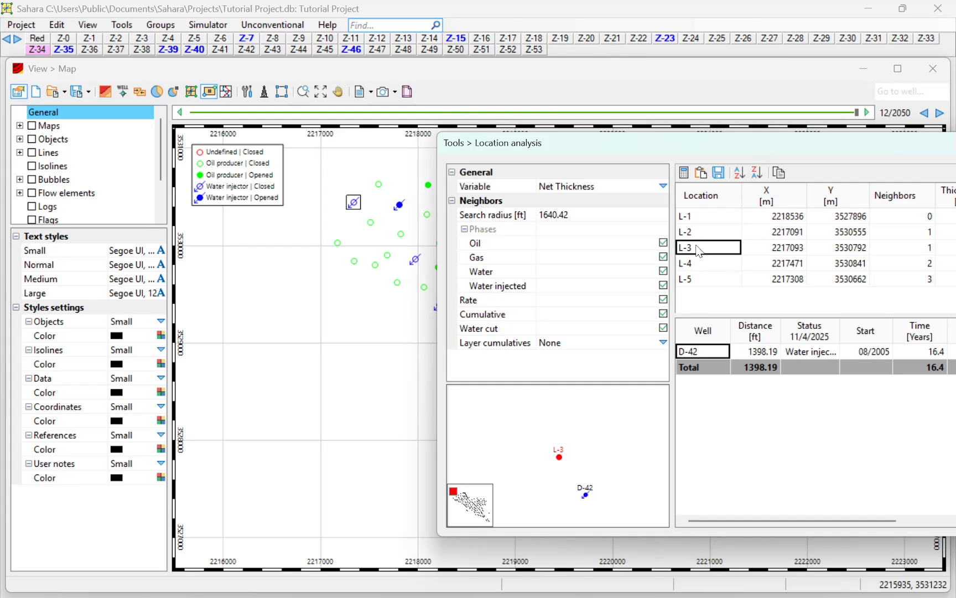
click(692, 217)
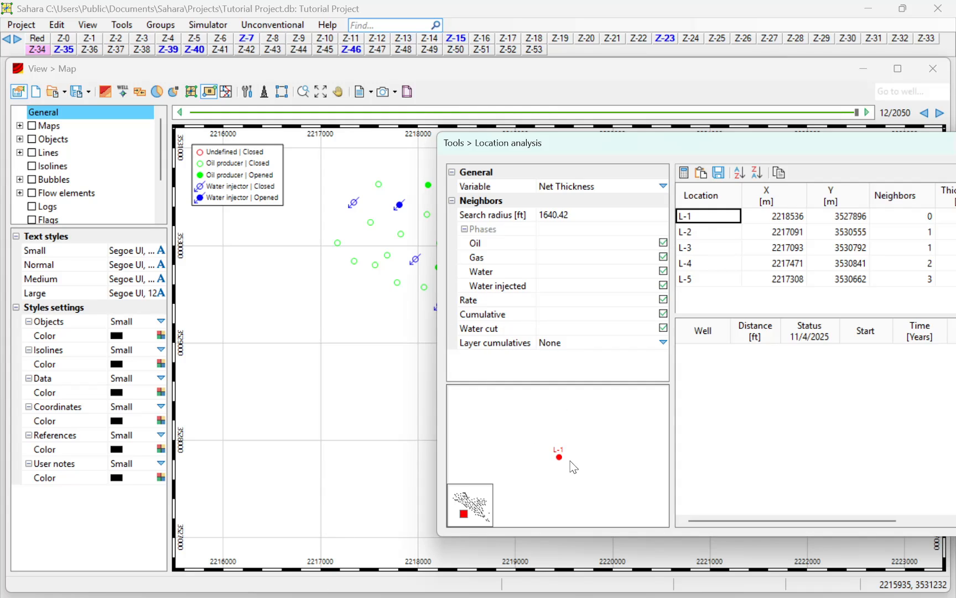
drag(718, 148, 733, 126)
click(327, 282)
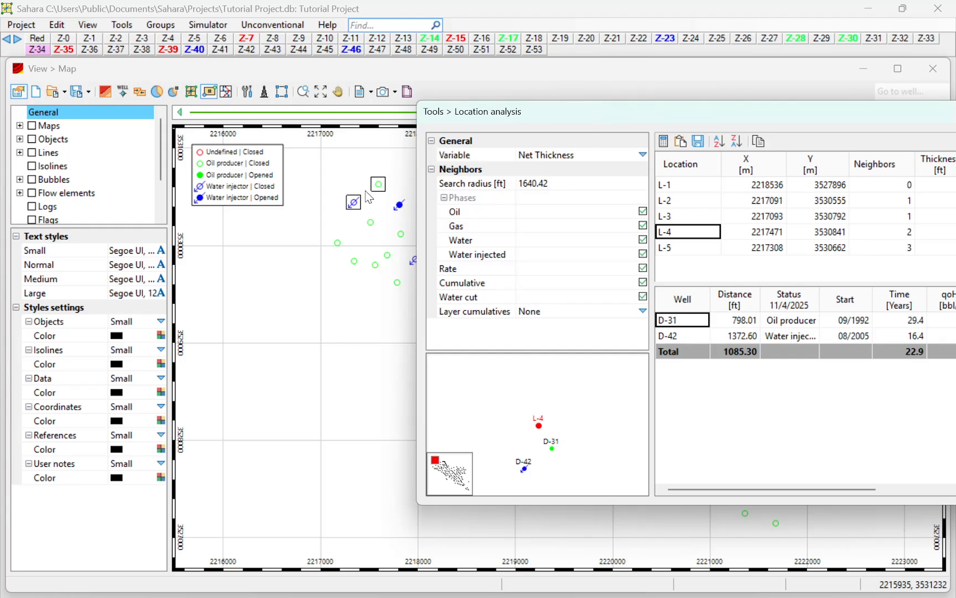
drag(539, 126, 148, 137)
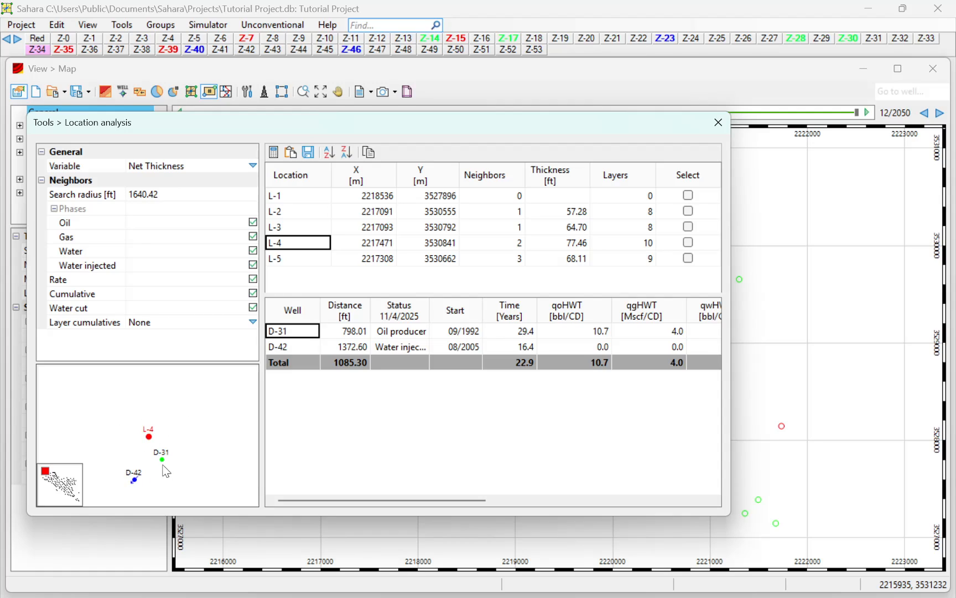
click(298, 262)
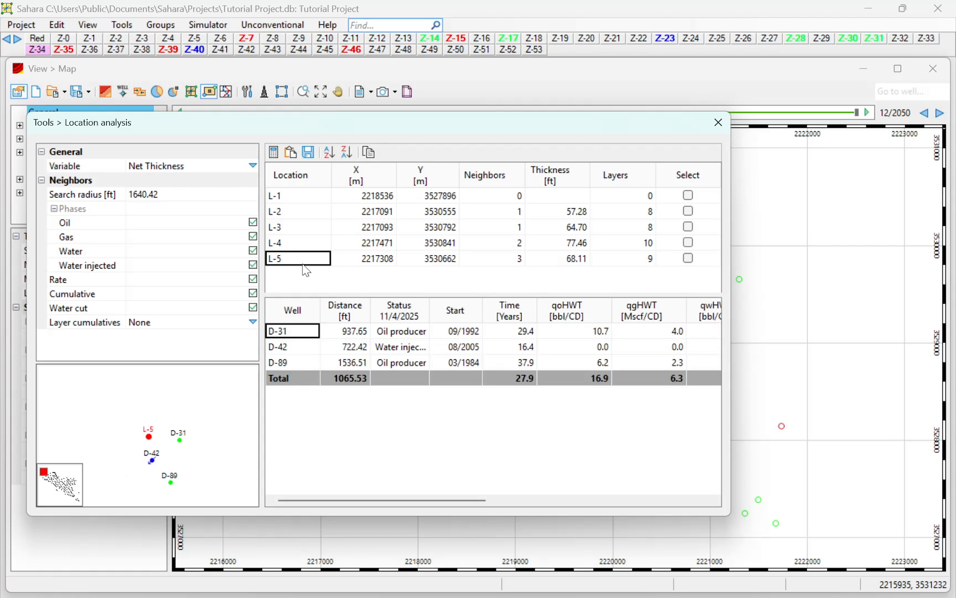
drag(268, 123, 677, 73)
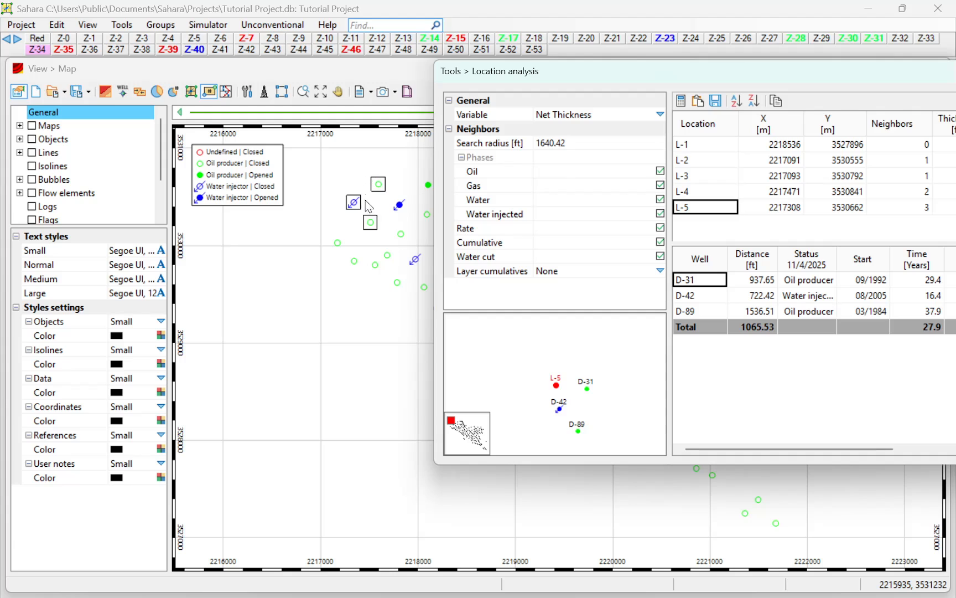
drag(578, 73, 296, 130)
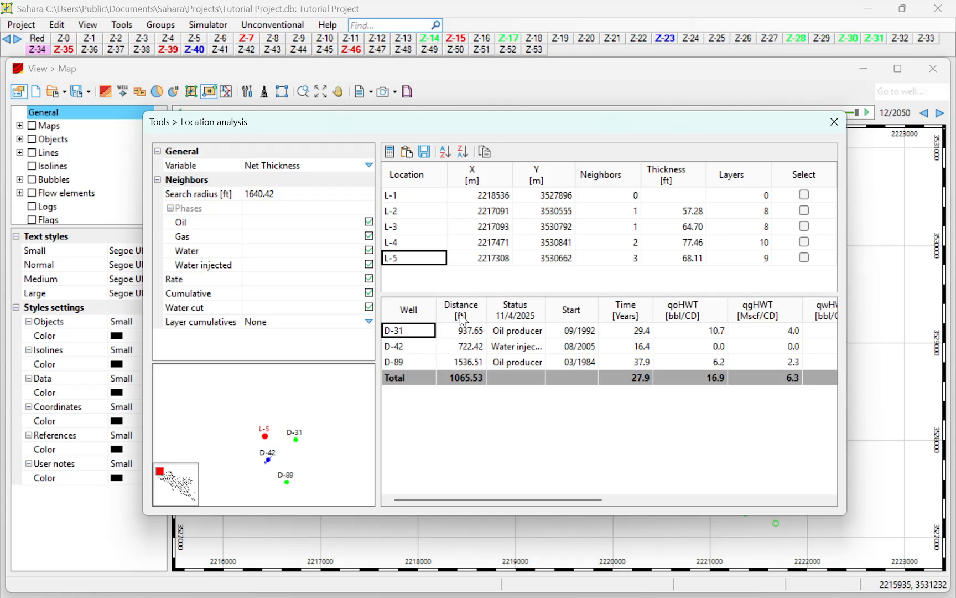
Step: Examine the number of neighbors for each location from L-1 down to L-4
click(610, 195)
key(Down)
key(Down)
key(Down)
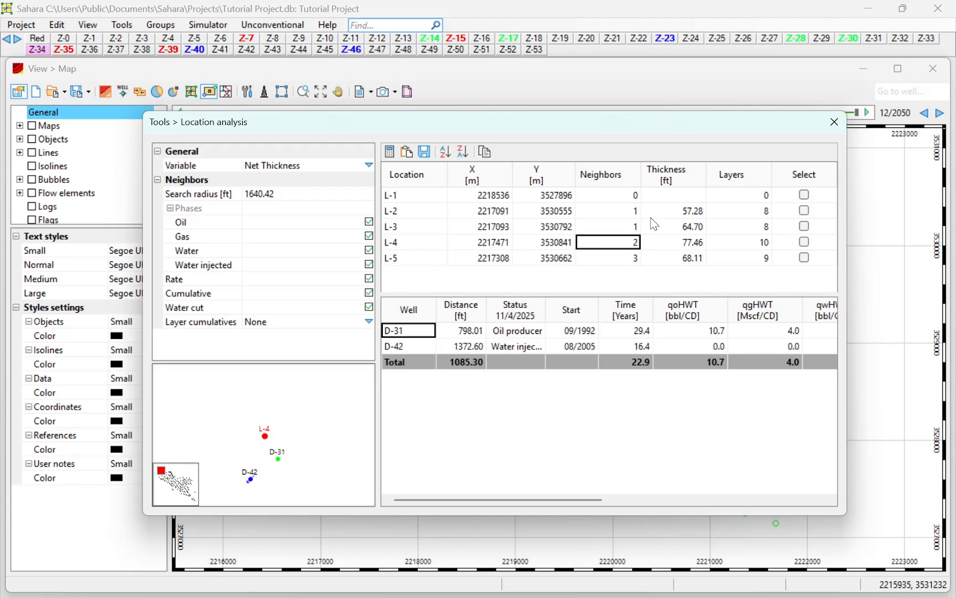
Step: Check the thickness of L-1 and L-2 and view the available thickness variables, keeping Net Thickness
click(668, 197)
click(675, 211)
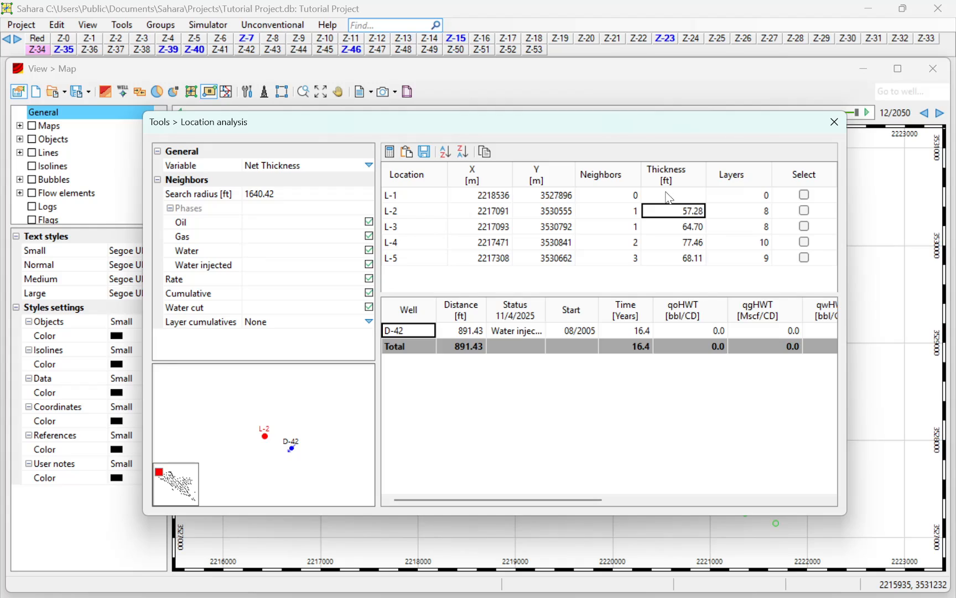
click(669, 197)
click(369, 165)
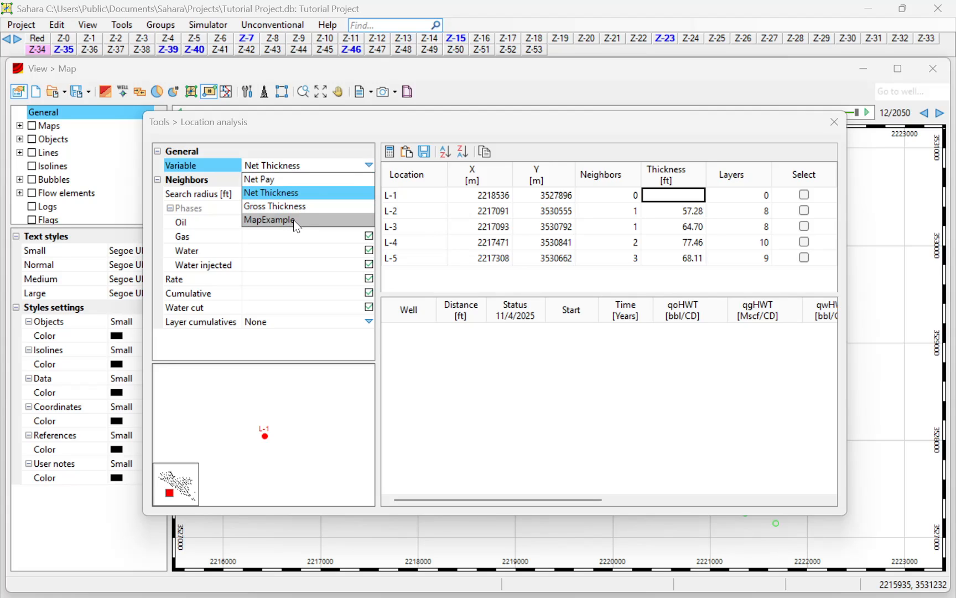
click(369, 165)
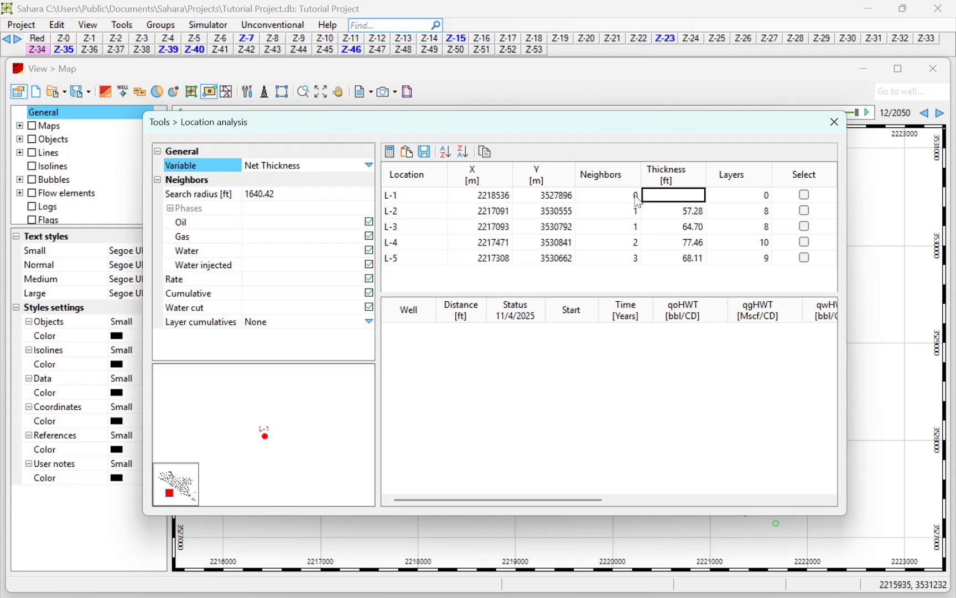
Step: Examine the layer counts of L-1 and L-2, the thickness of L-2 and the neighbors of L-4
click(721, 197)
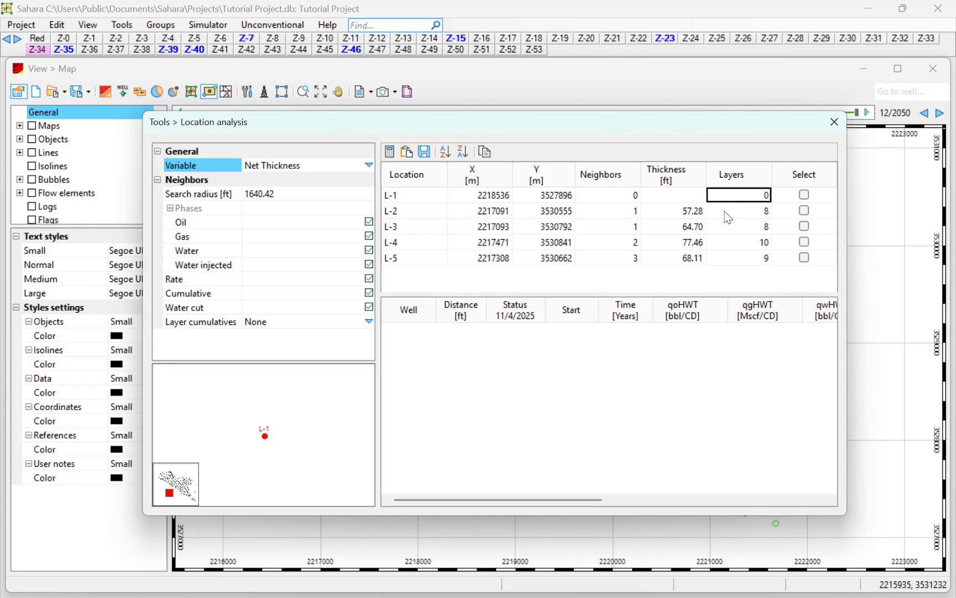
click(733, 217)
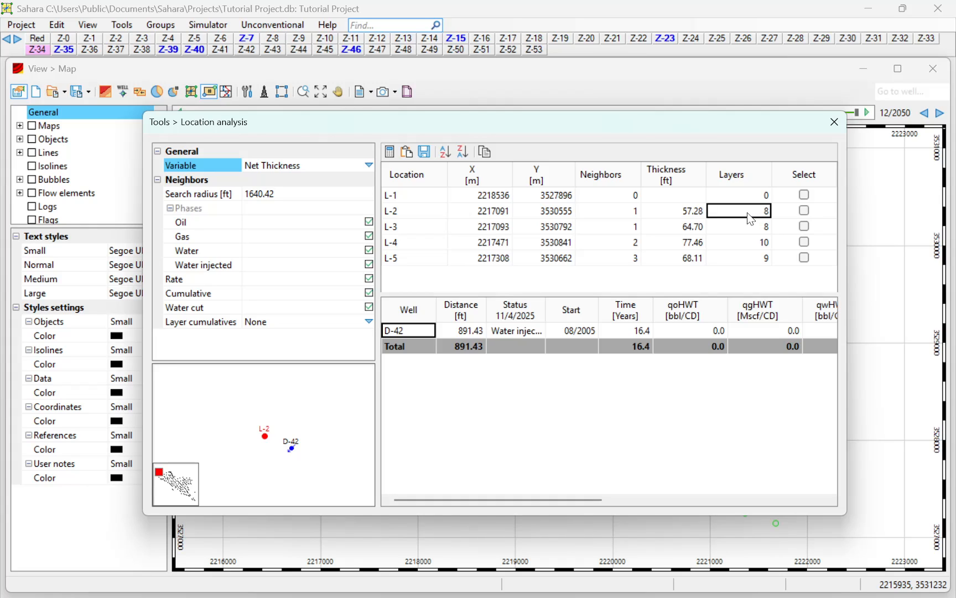
click(688, 211)
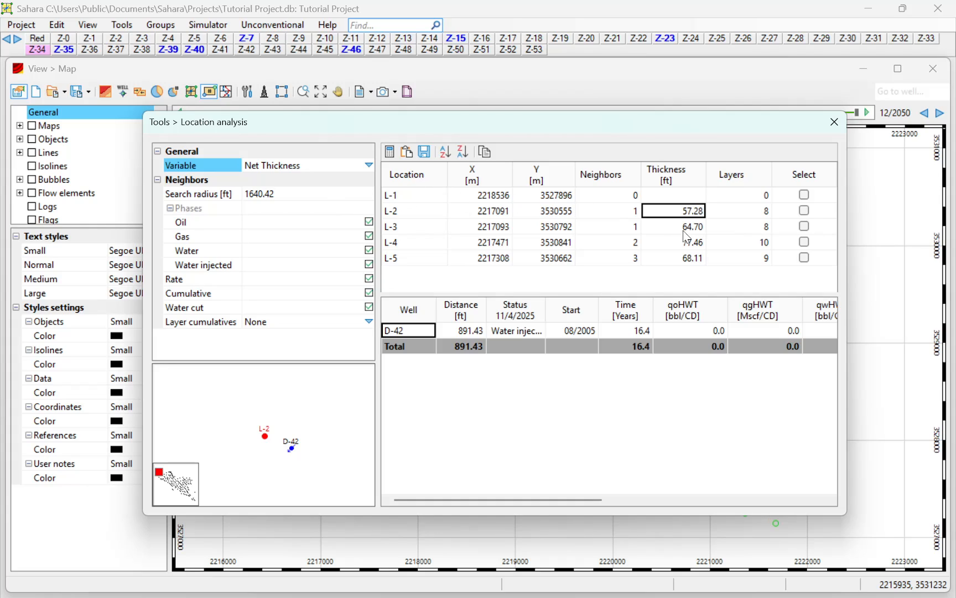
click(620, 241)
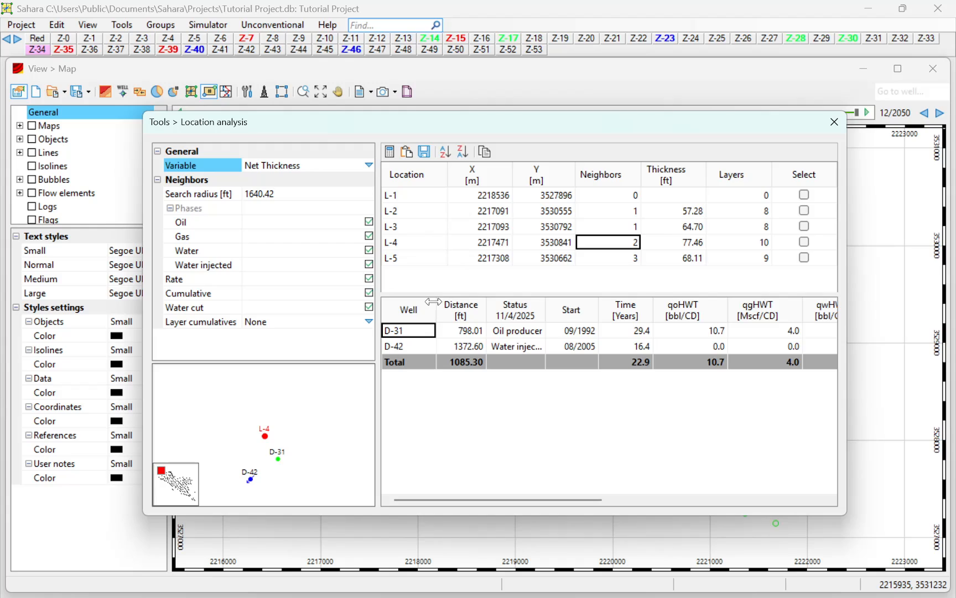
Step: Examine the neighboring wells of L-5 and check the neighbor search radius without changing it
click(396, 260)
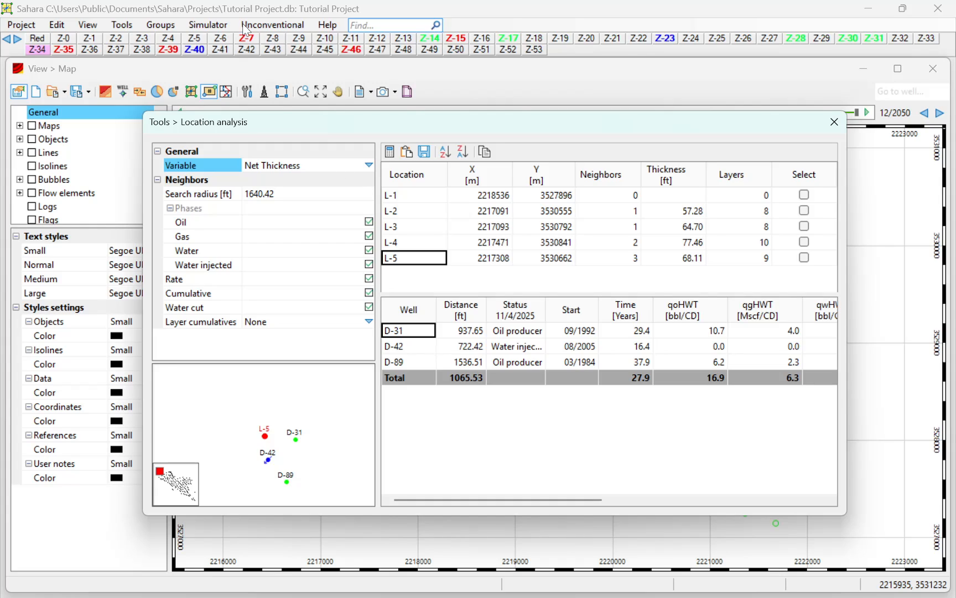
click(282, 198)
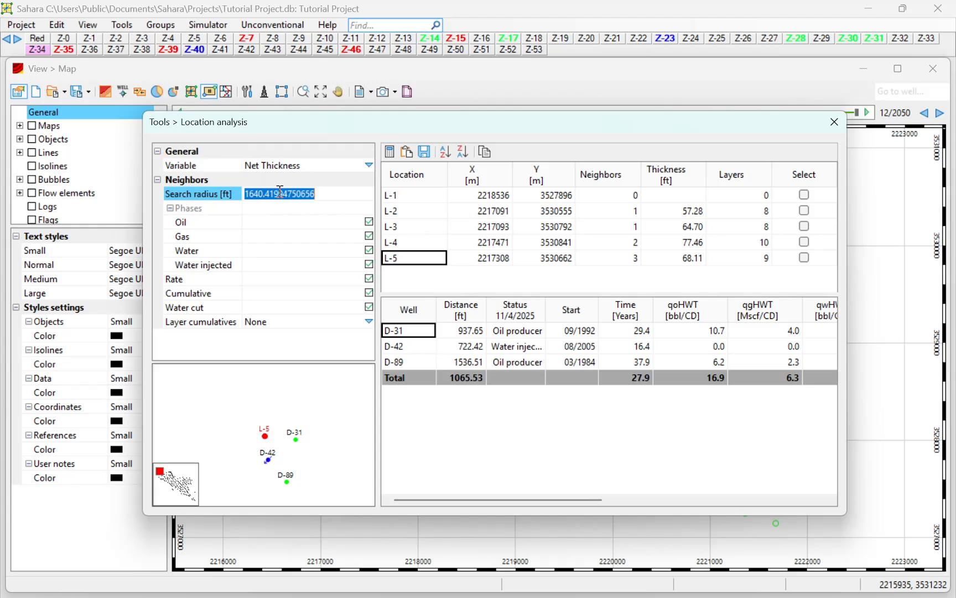
click(279, 207)
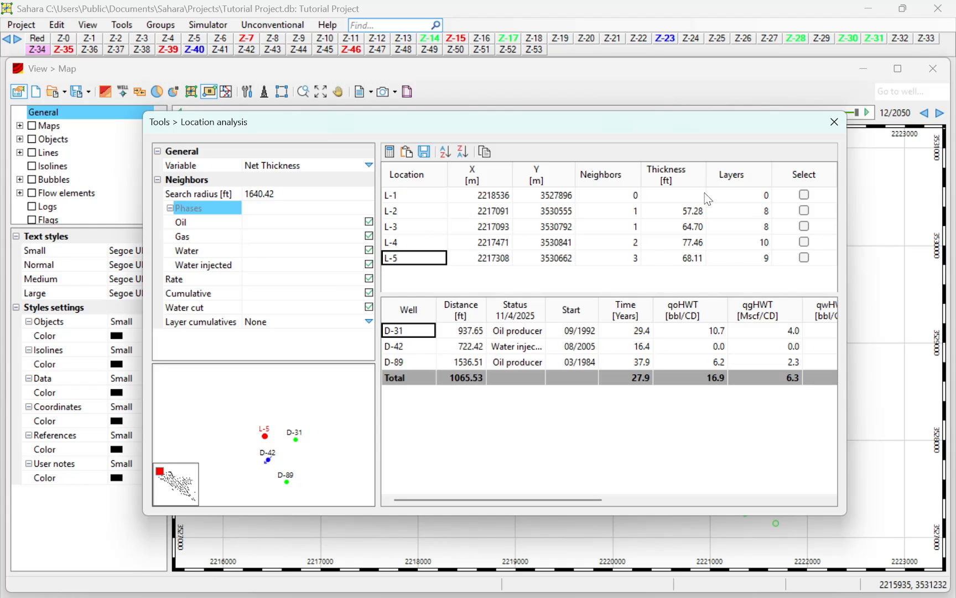
Step: Examine the thickness of L-2 and L-3 and compare the layer counts of L-1 to L-5
click(693, 213)
click(692, 228)
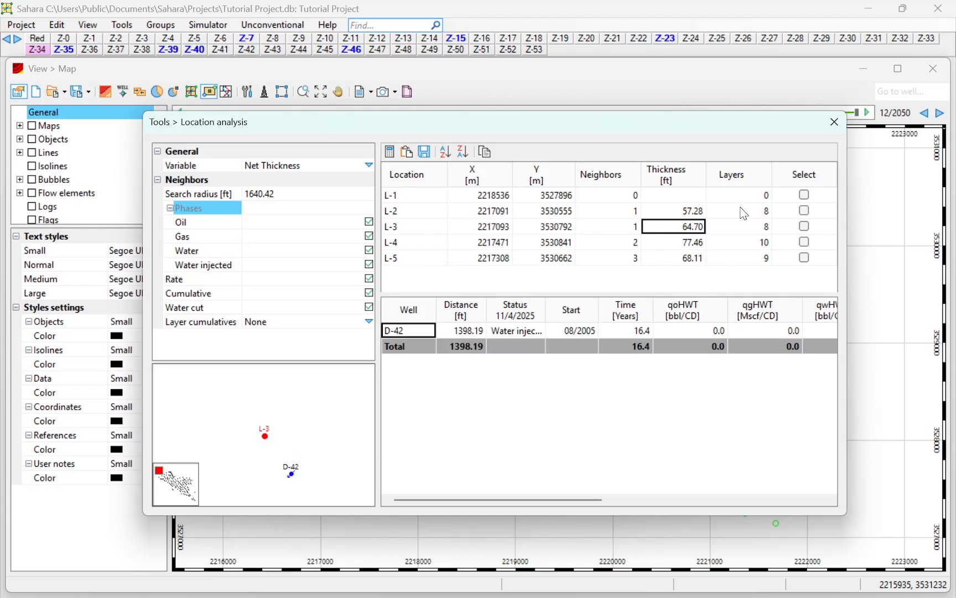
click(751, 198)
click(750, 212)
click(751, 228)
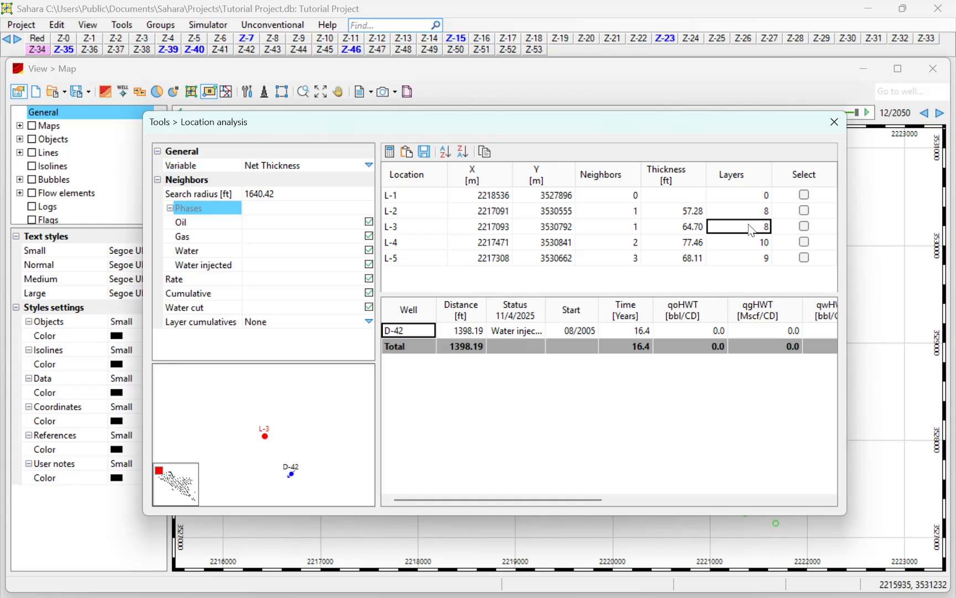
click(746, 213)
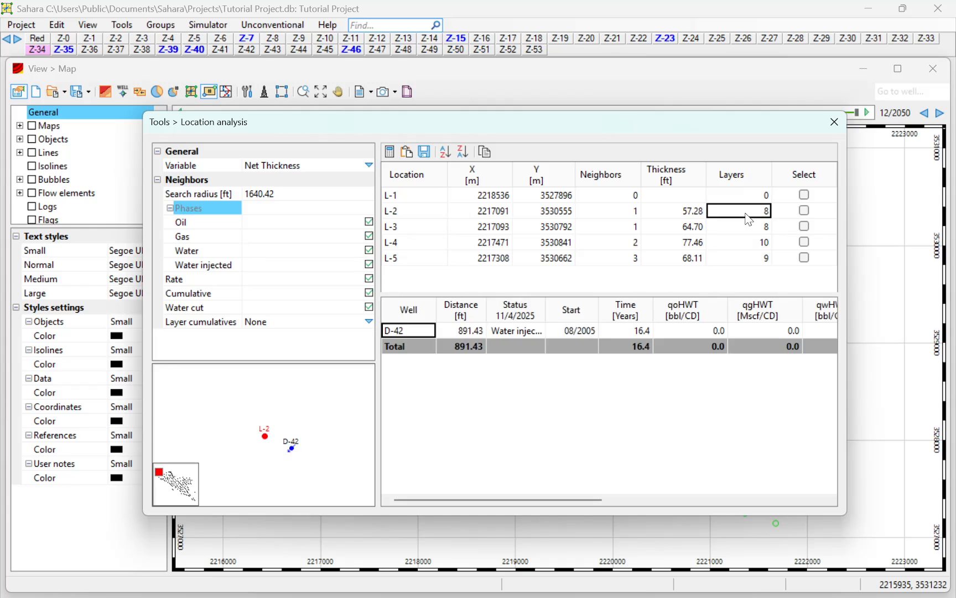
click(747, 228)
click(748, 241)
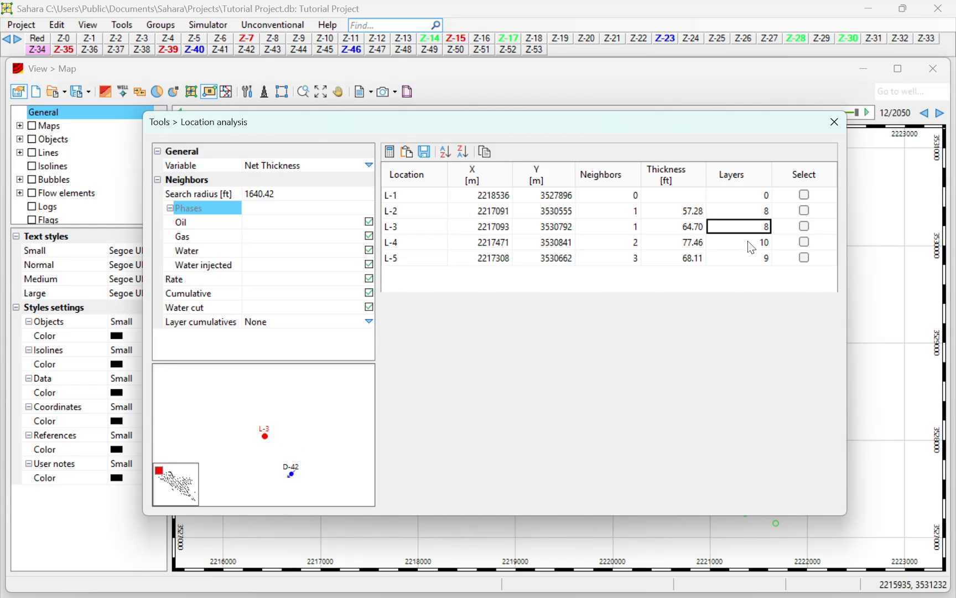
click(751, 258)
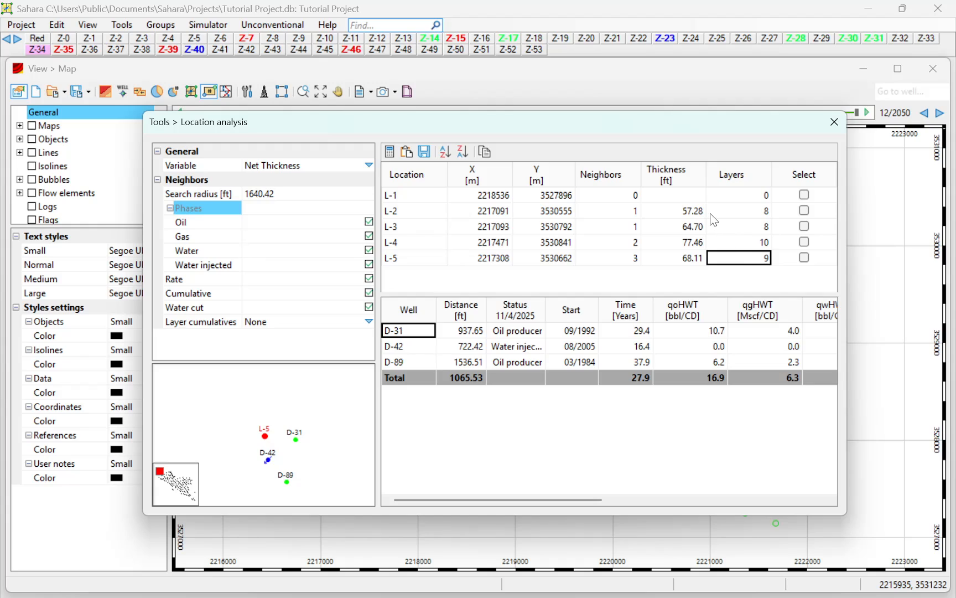
Step: Compare the net thickness of locations L-2 to L-5 and return to L-1
click(733, 211)
click(696, 213)
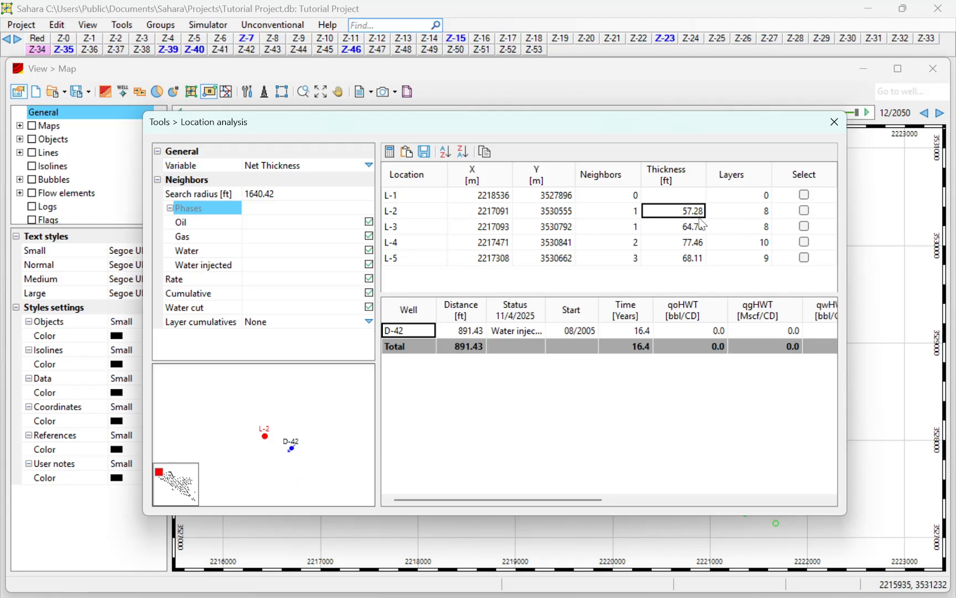
click(695, 227)
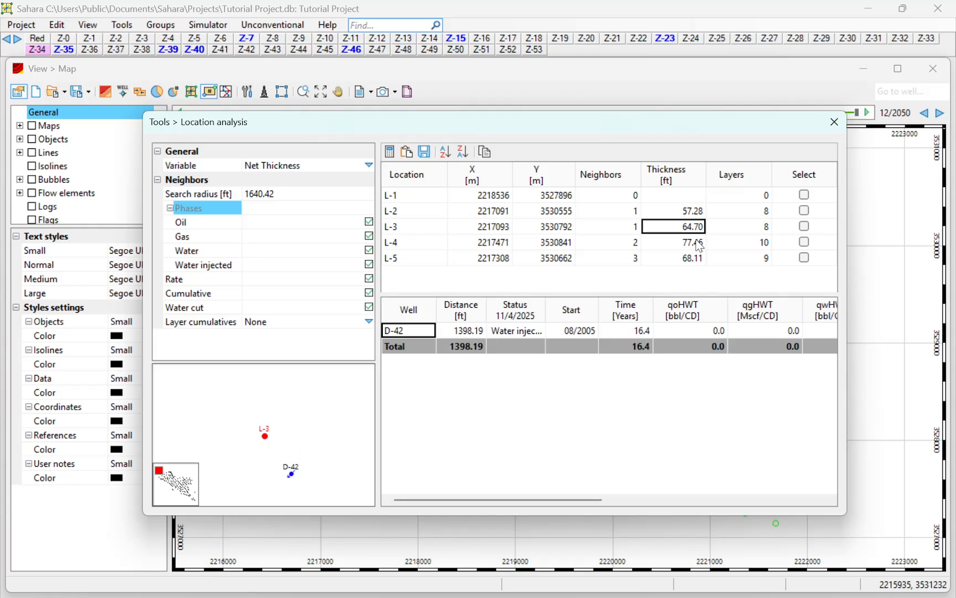
click(698, 244)
click(697, 259)
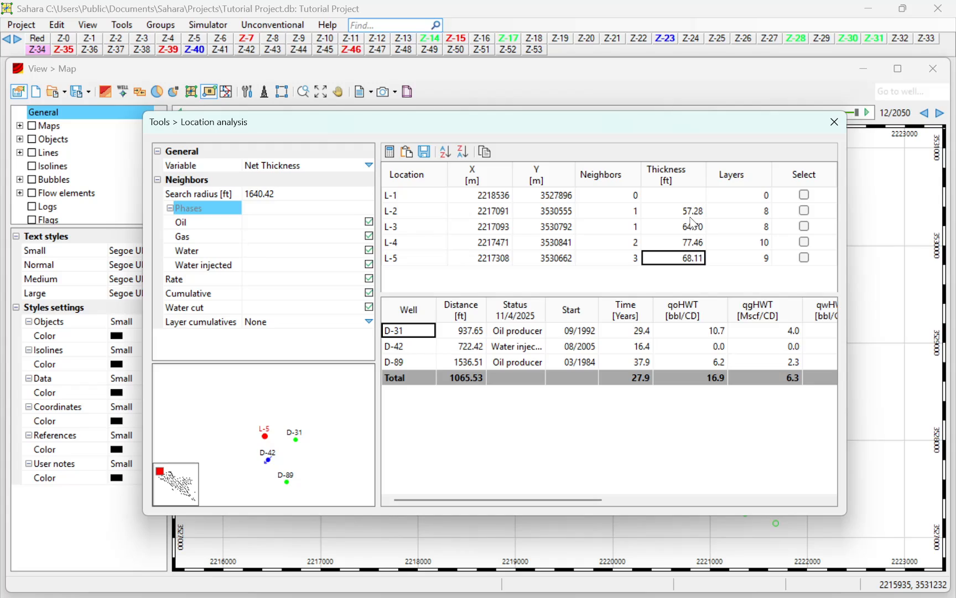
click(690, 196)
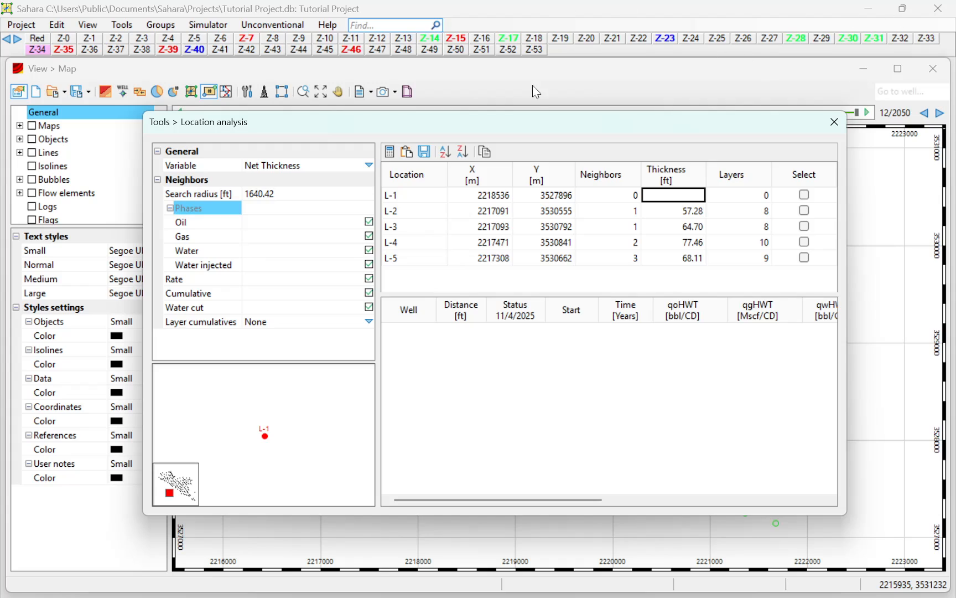
Step: Select candidate locations L-1 to L-5 and save them as new objects in the project, closing the location analysis
click(755, 202)
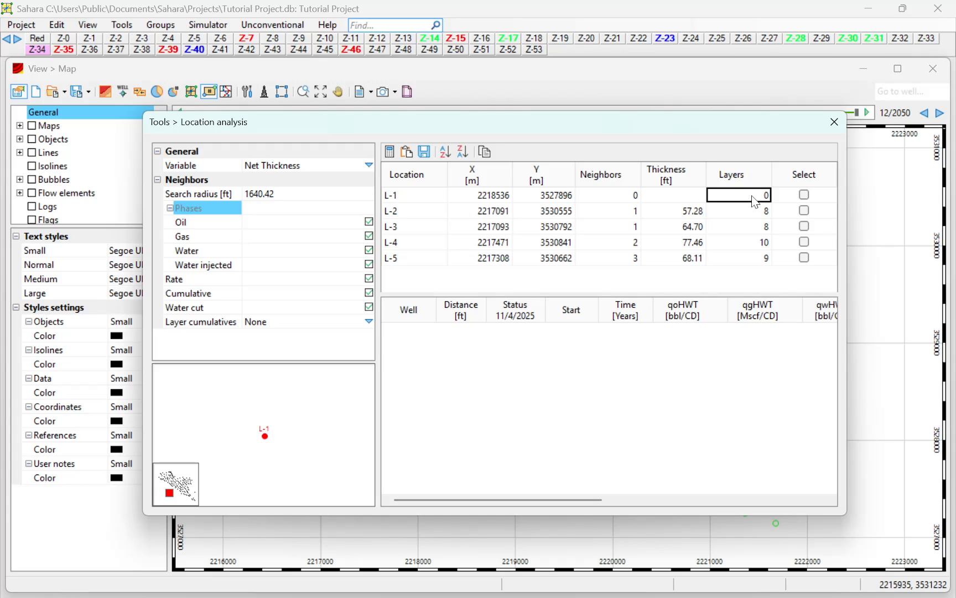
click(806, 197)
click(807, 212)
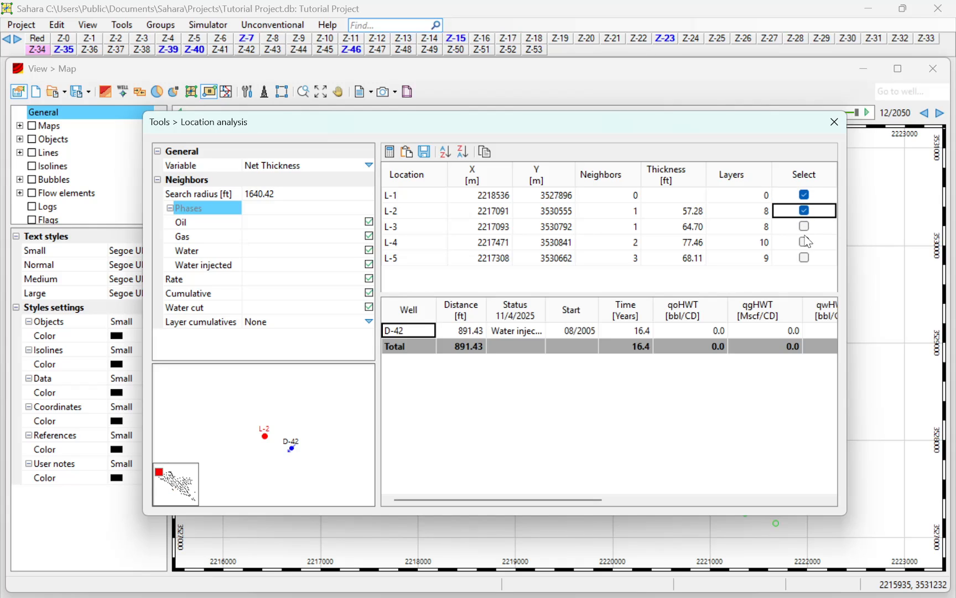
click(805, 226)
click(805, 242)
click(807, 258)
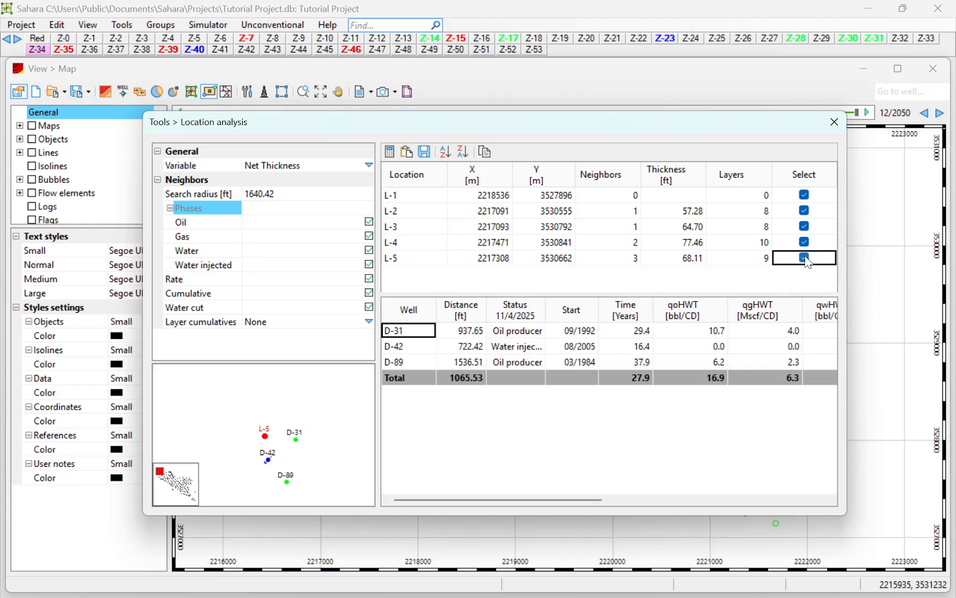
click(425, 156)
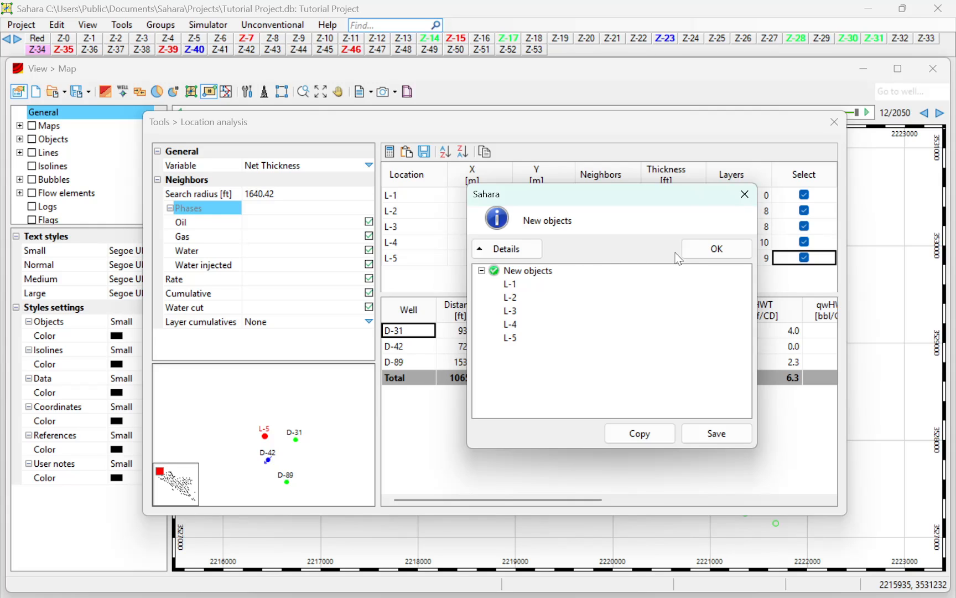
click(691, 254)
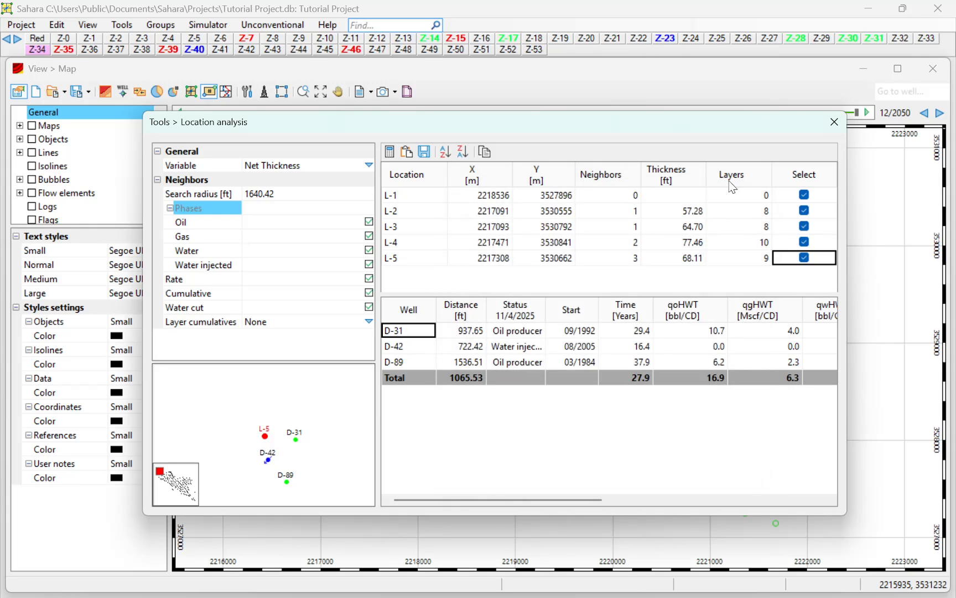
click(835, 122)
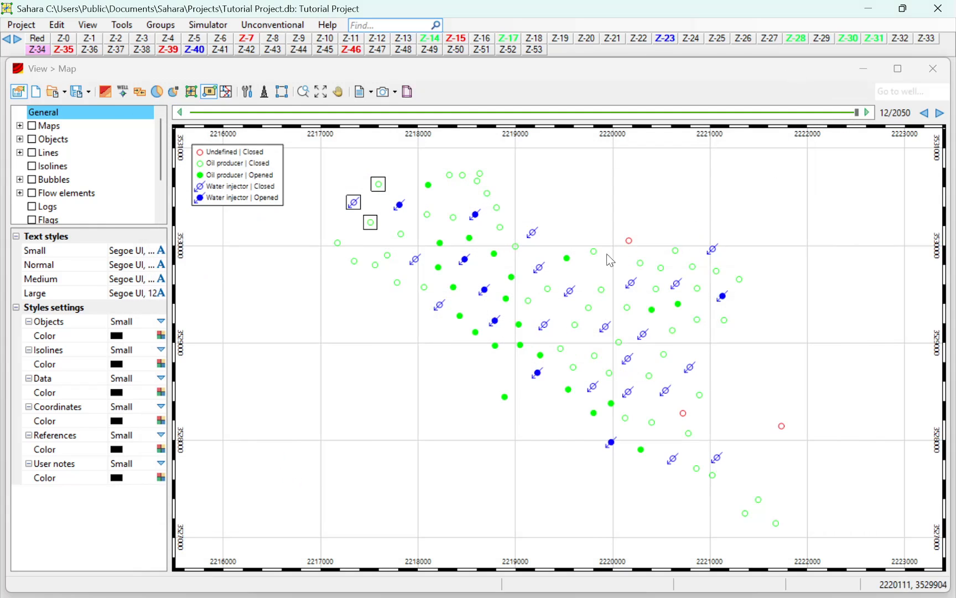
Step: Make locations visible on the map, select the isolated location L-1 and display object names
double_click(34, 140)
click(51, 153)
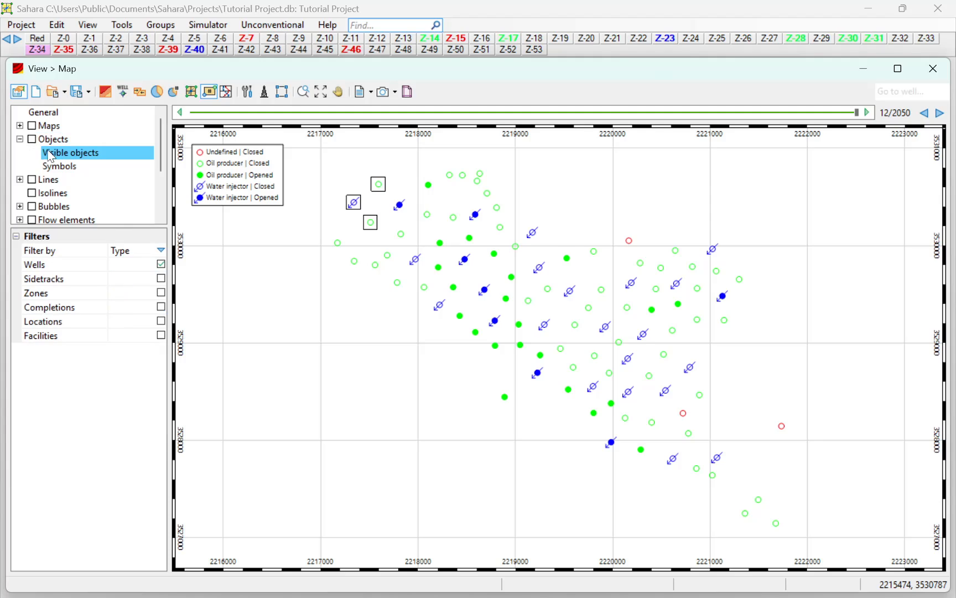
click(161, 321)
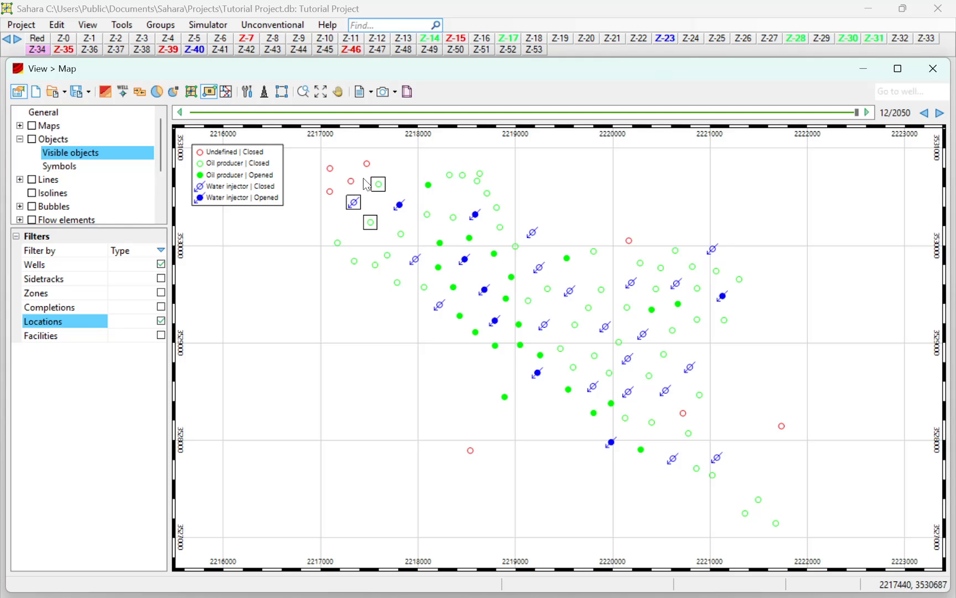
click(470, 451)
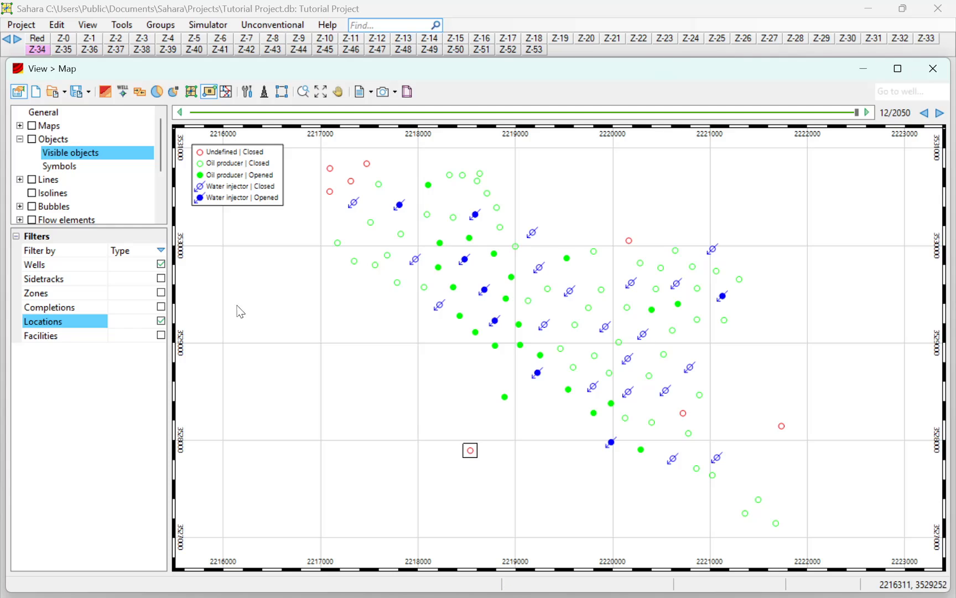
click(31, 140)
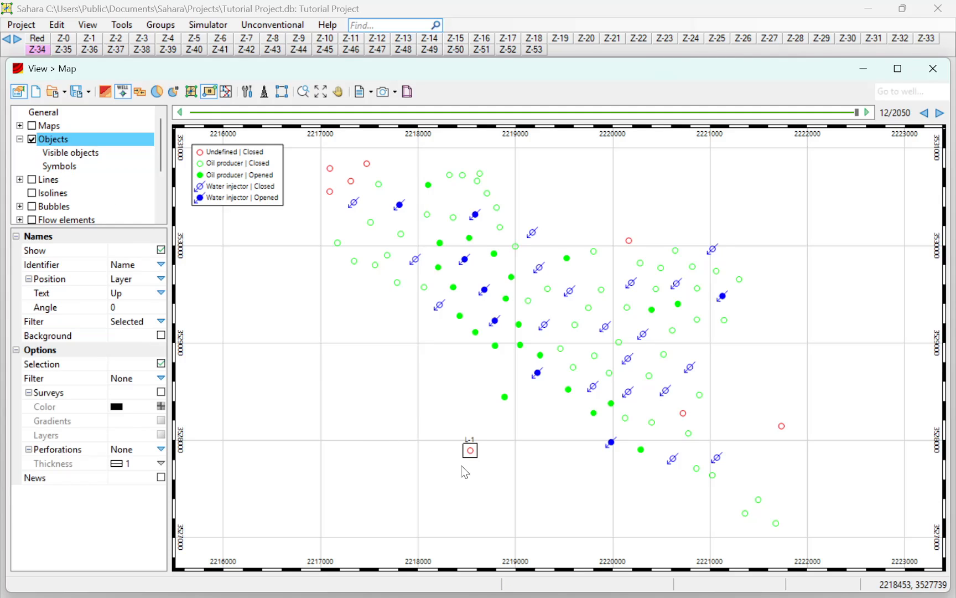
Step: Filter the group selection to the Location object type and select all five locations, L-1 to L-5
click(160, 25)
click(216, 44)
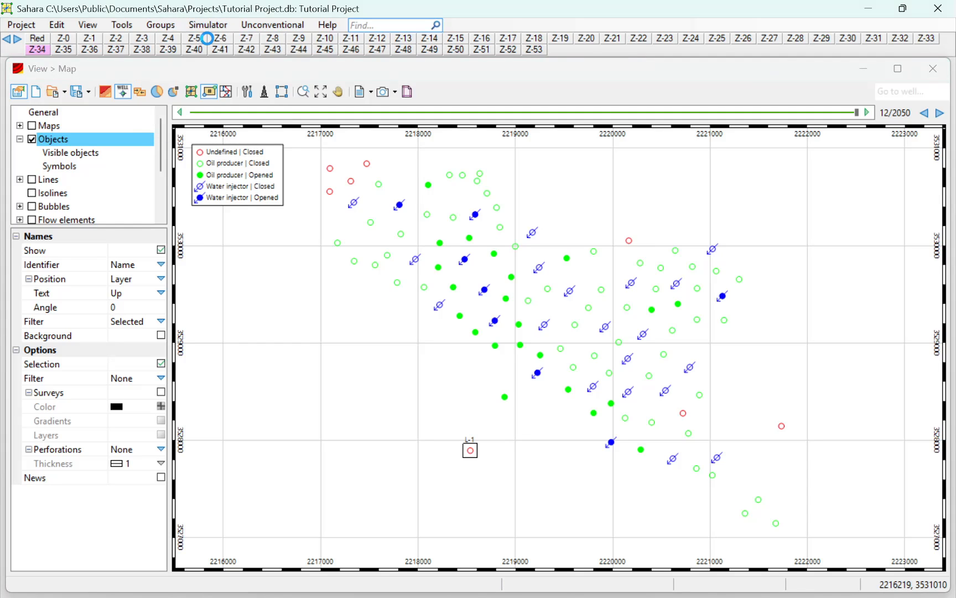
click(324, 232)
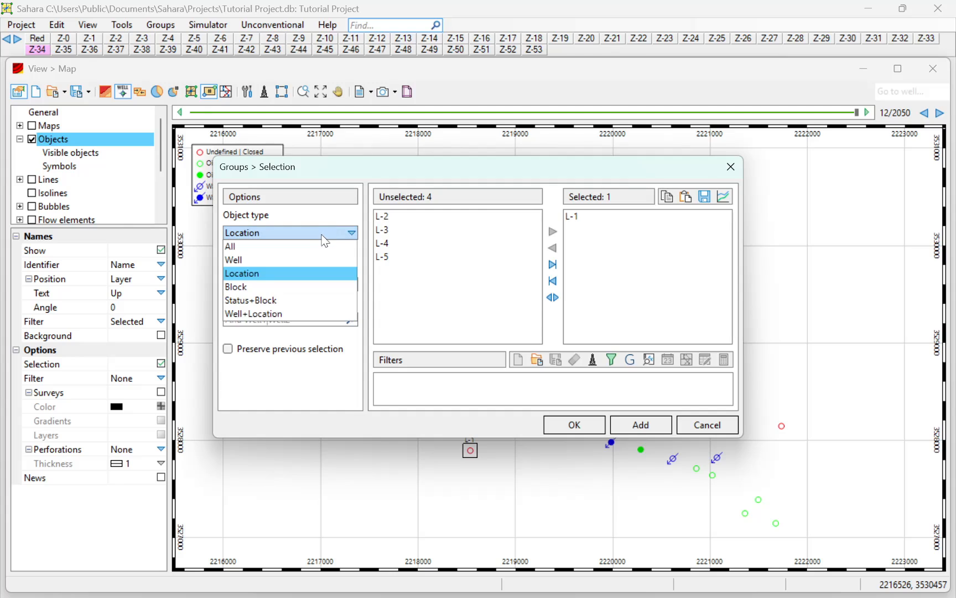
click(304, 259)
click(308, 233)
click(307, 245)
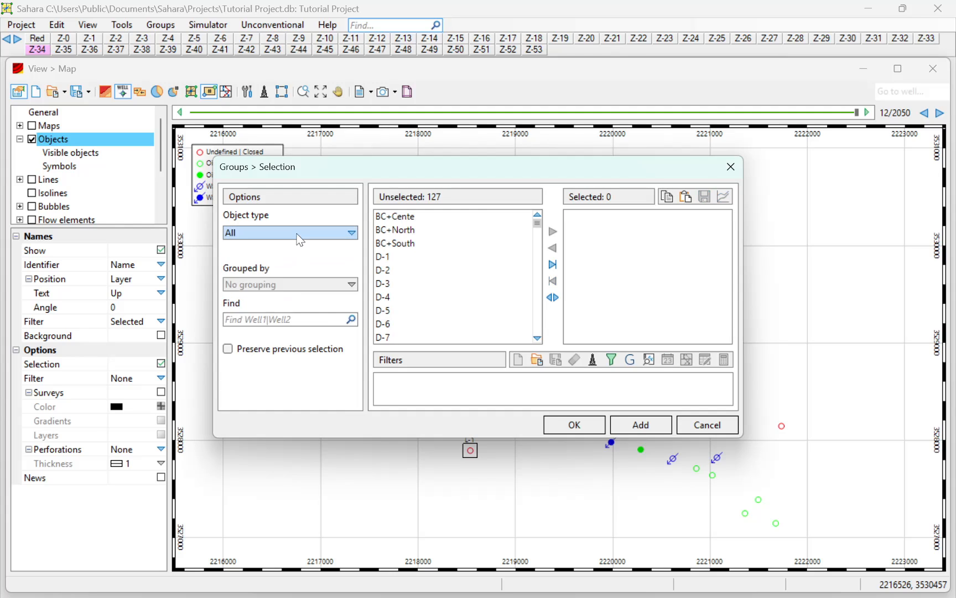
click(299, 234)
click(332, 273)
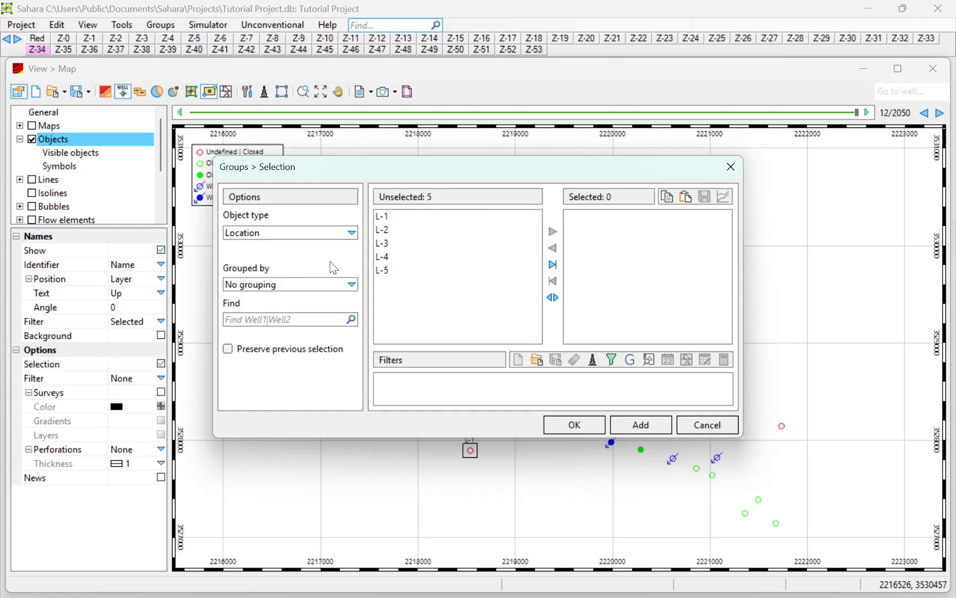
click(553, 264)
click(574, 425)
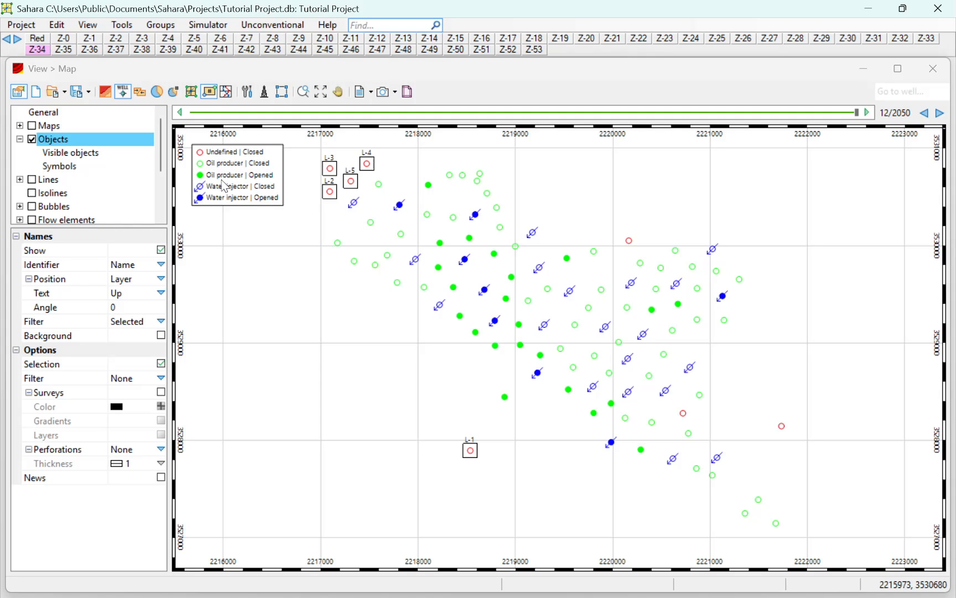
Step: Examine the names and coordinates of the saved locations in the wells data table
click(57, 24)
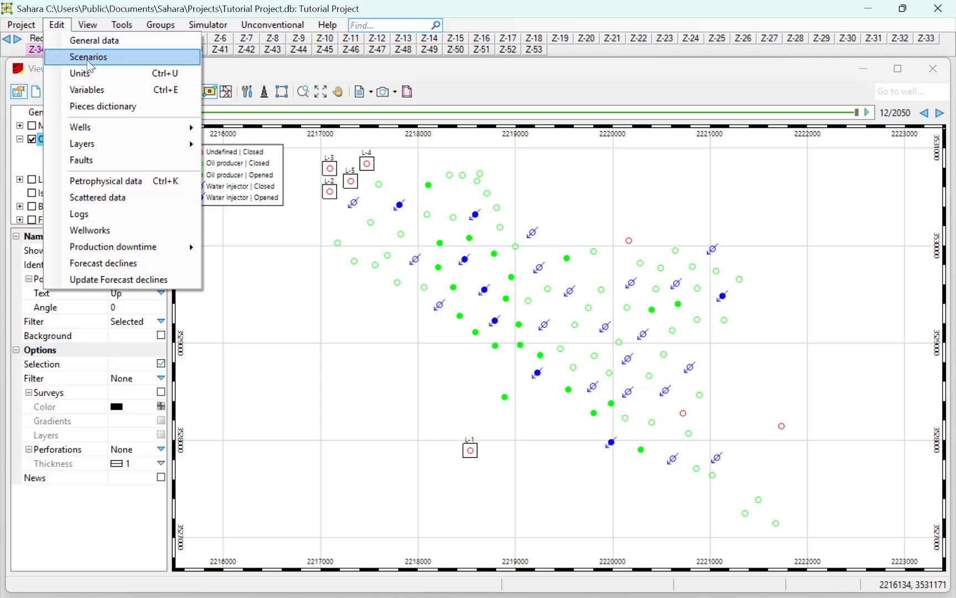
mouse_move(156, 128)
click(217, 130)
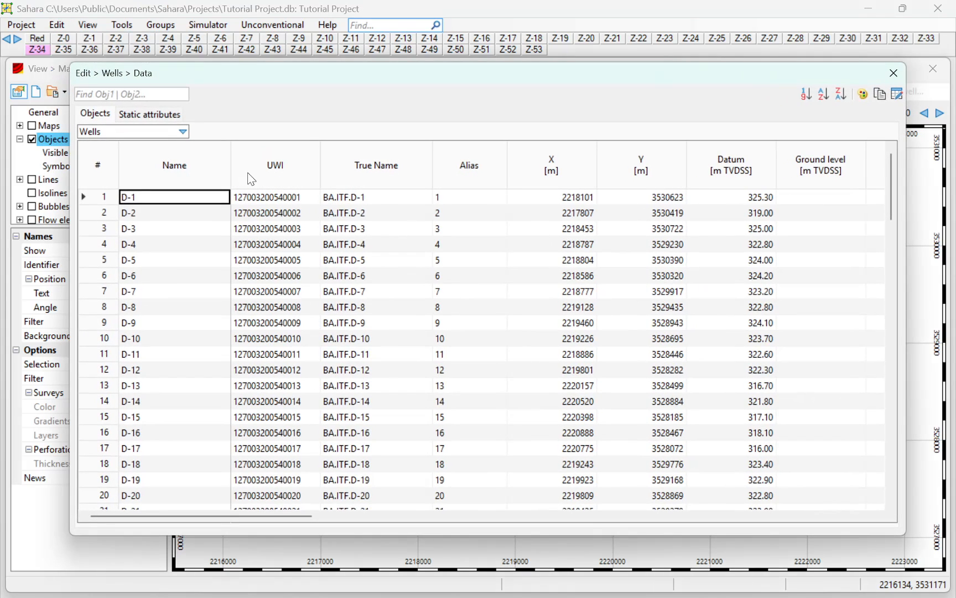
click(149, 132)
click(133, 173)
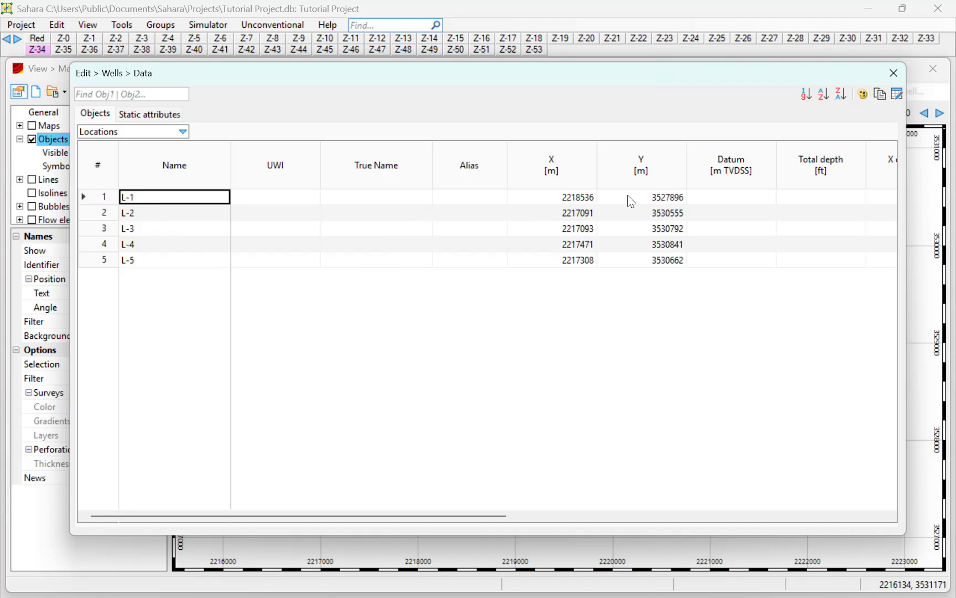
click(893, 73)
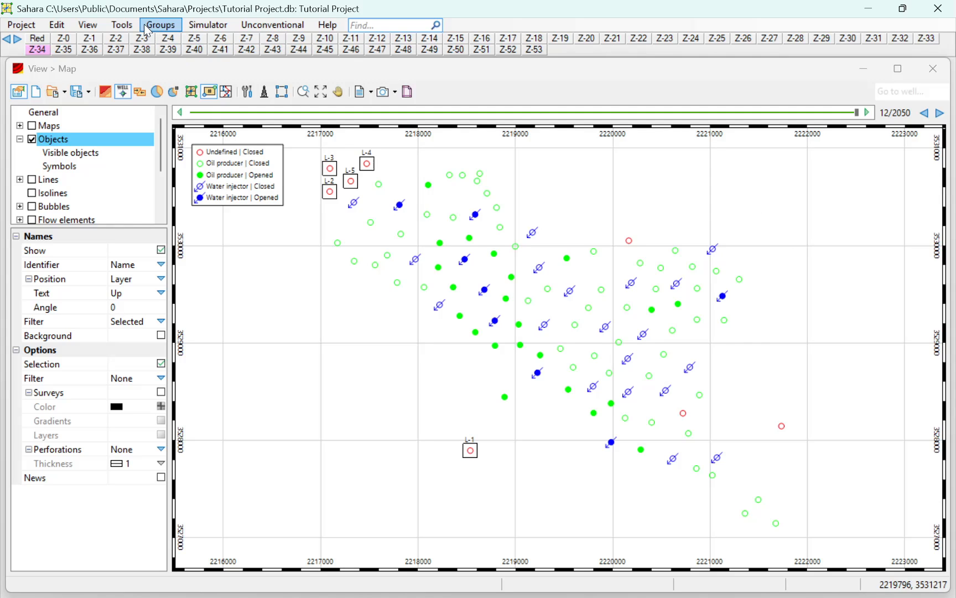
Step: Reopen the location analysis tool and start a search for new locations
click(122, 24)
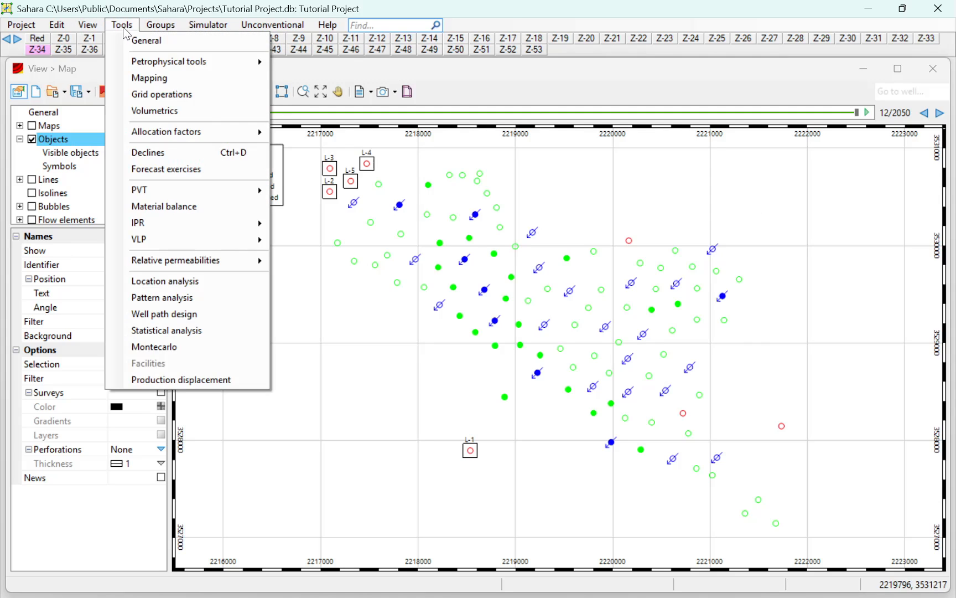
click(172, 281)
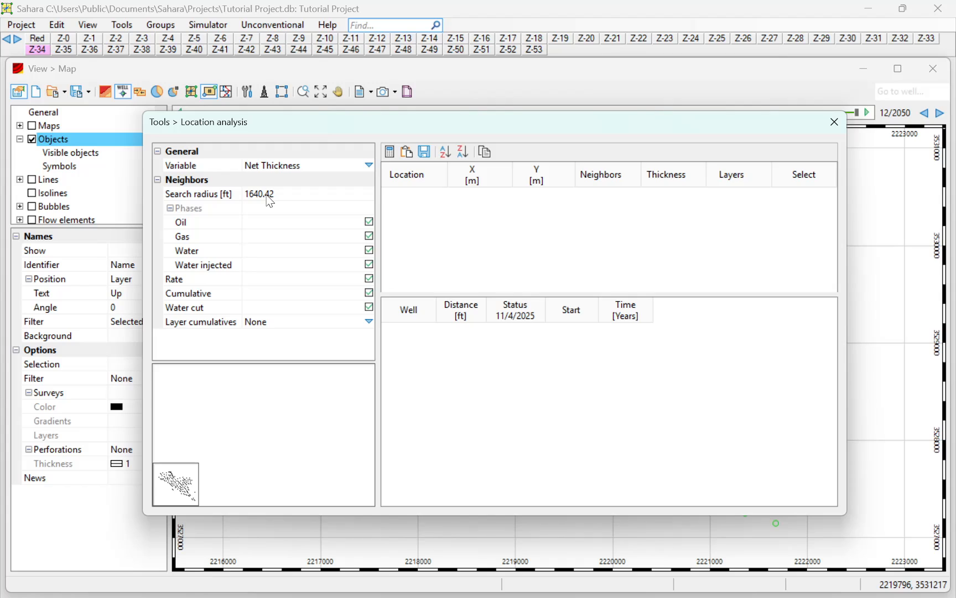
click(394, 157)
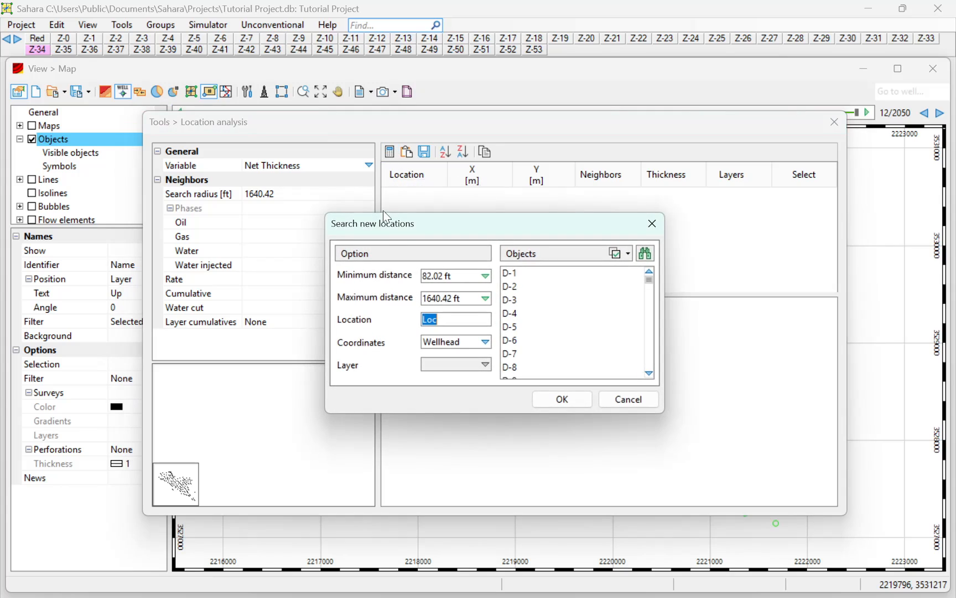
Step: Review the minimum and maximum distance settings of the new location search without changing them
click(455, 280)
click(444, 285)
click(447, 278)
click(455, 299)
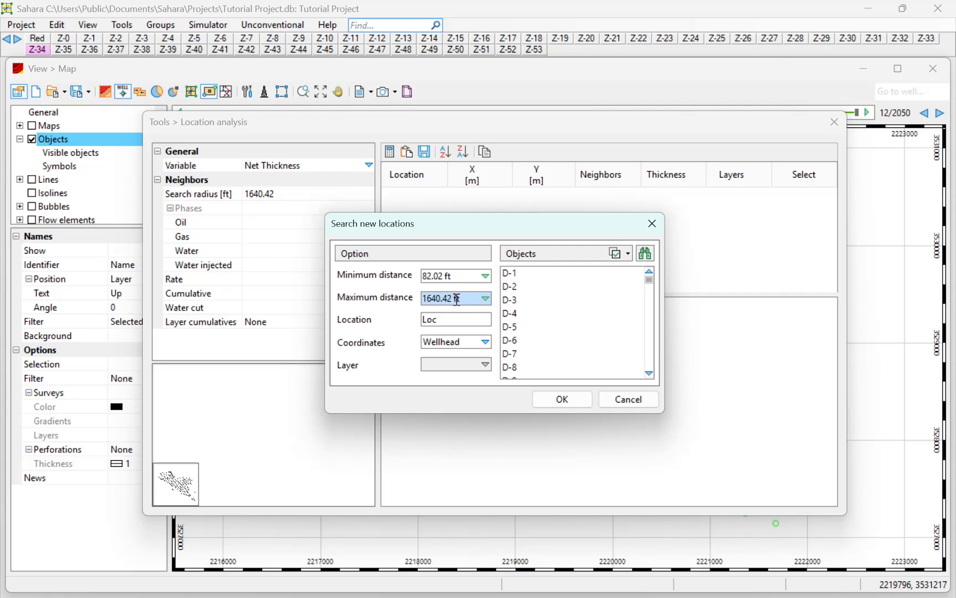
click(458, 279)
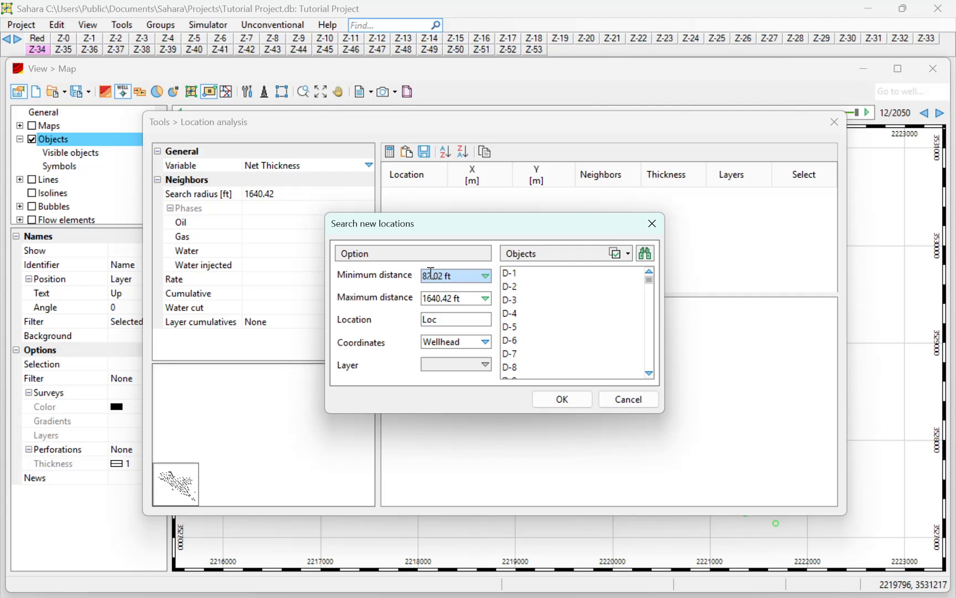
click(441, 302)
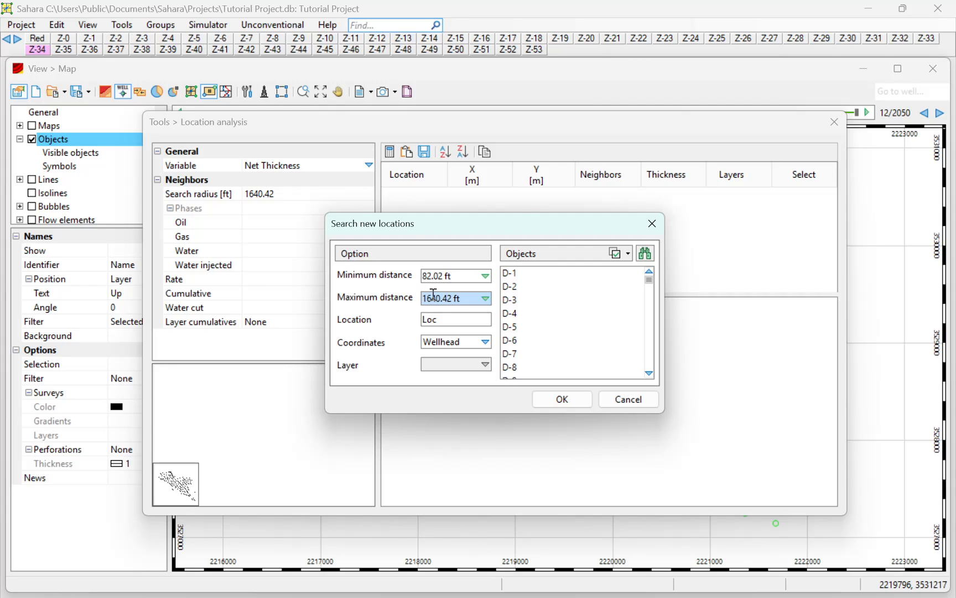
Step: Set the location name prefix for the new location search to L
click(443, 319)
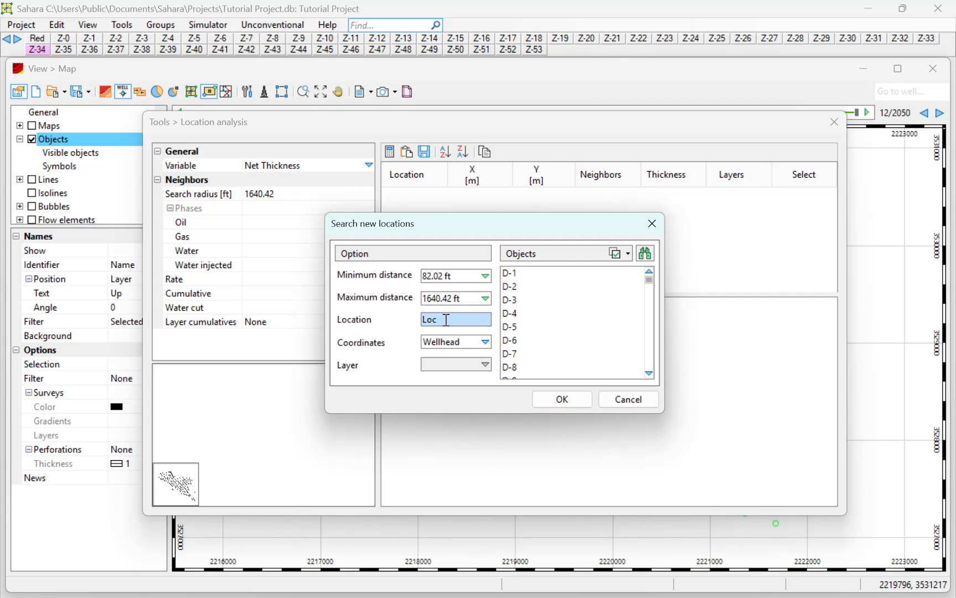
click(447, 320)
key(BackSpace)
key(BackSpace)
key(Tab)
Step: Set the coordinates option of the location search to Layer and look through the available layers
click(447, 343)
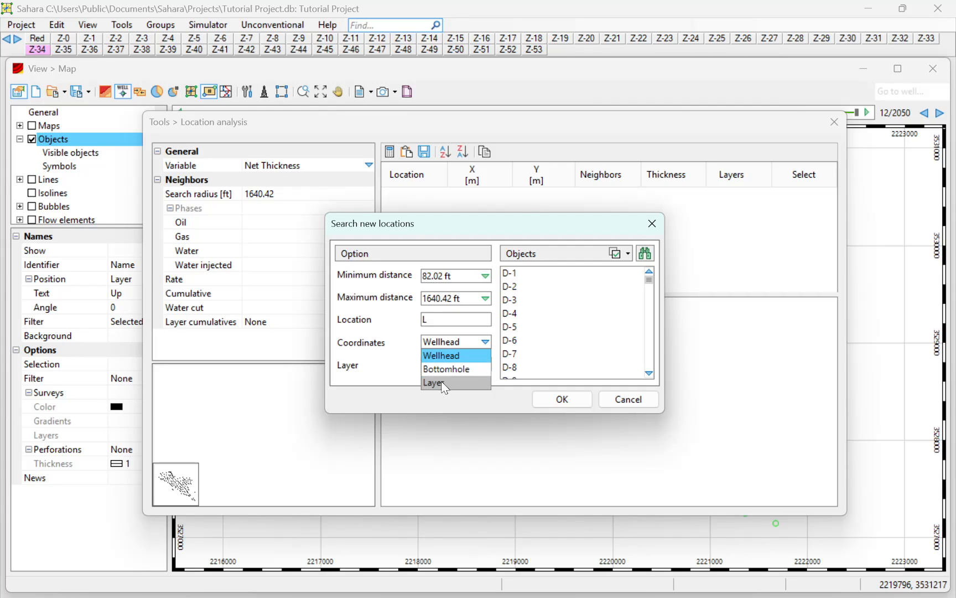
click(446, 384)
click(458, 365)
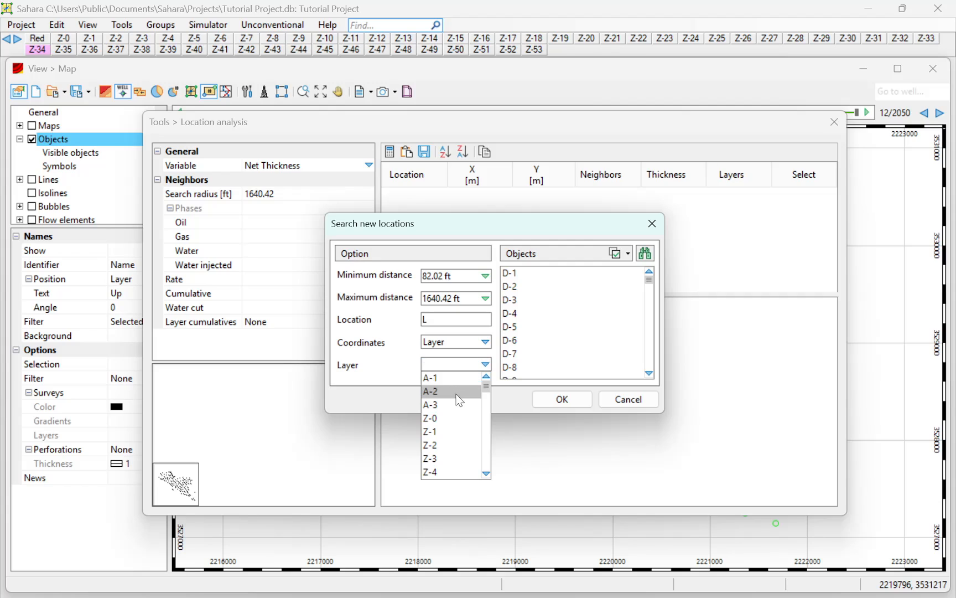
scroll(458, 394, down, 9)
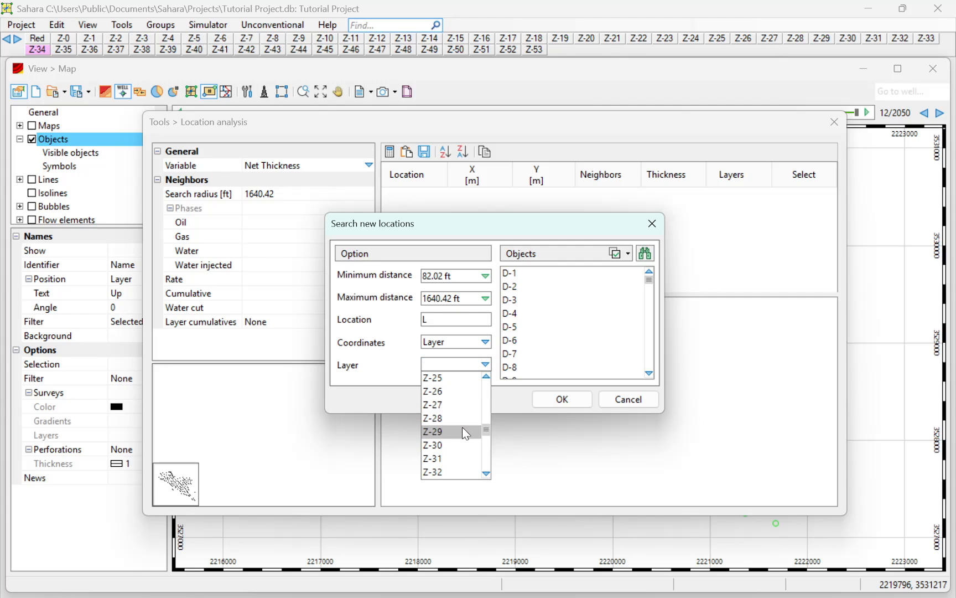
scroll(463, 426, up, 5)
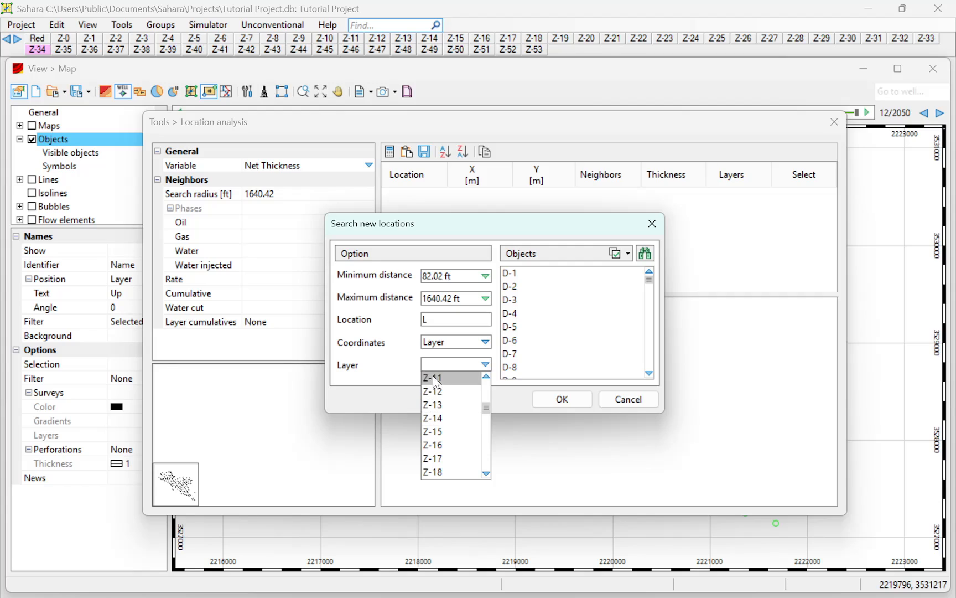
click(398, 358)
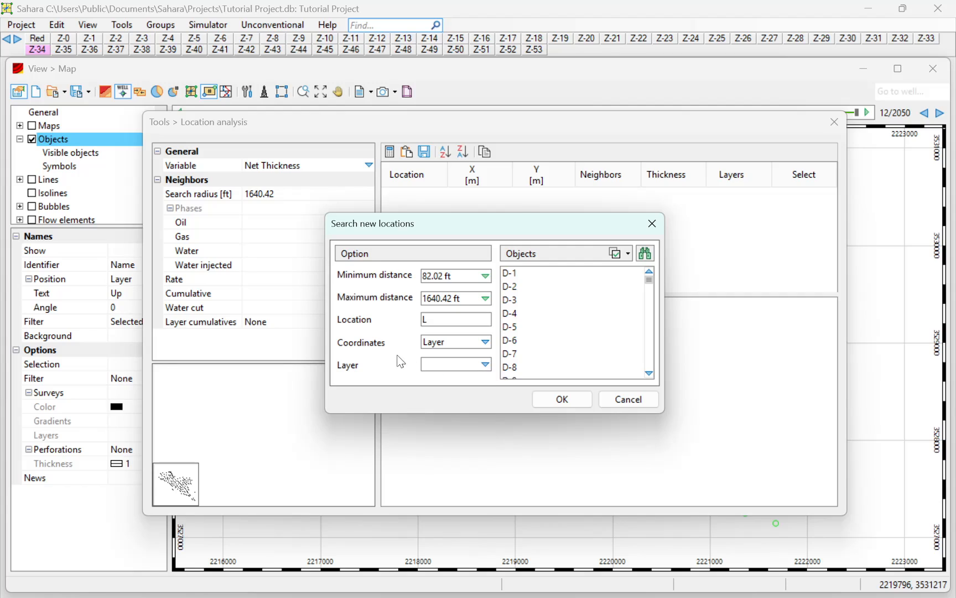
Step: Keep the Layer coordinates option and choose Z-15 as the layer for the location search
click(470, 344)
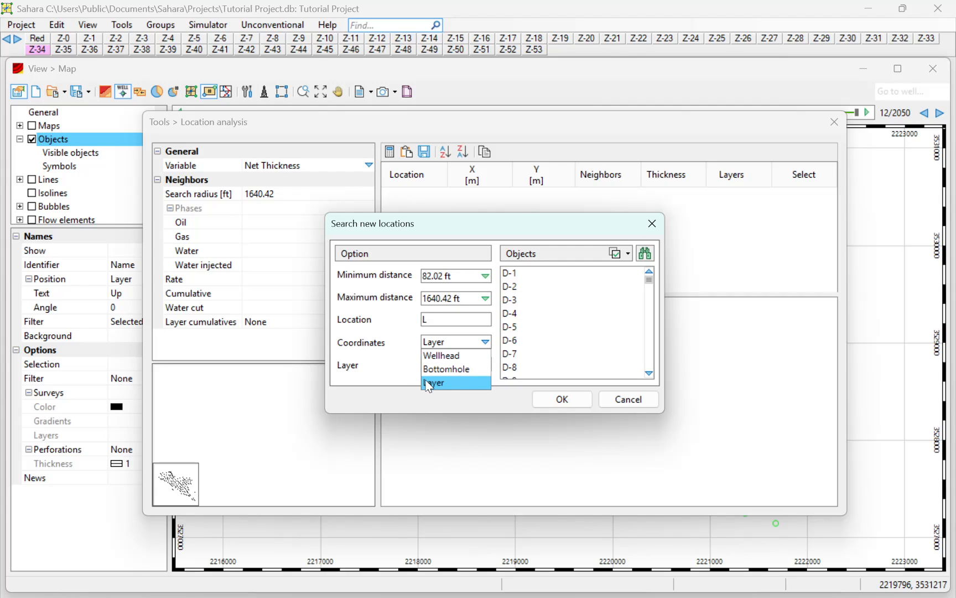
click(429, 383)
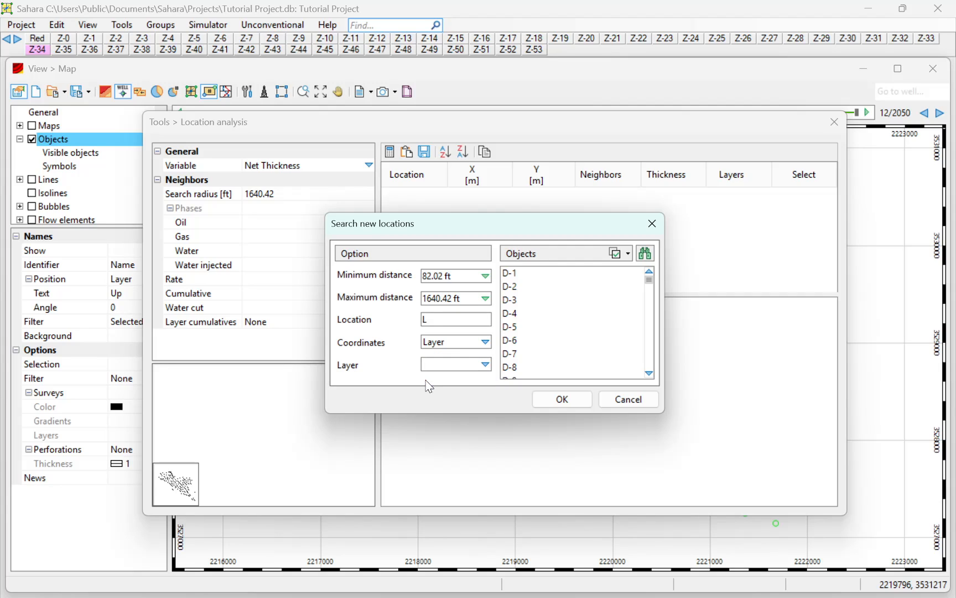
click(454, 364)
scroll(456, 401, down, 2)
scroll(459, 408, down, 2)
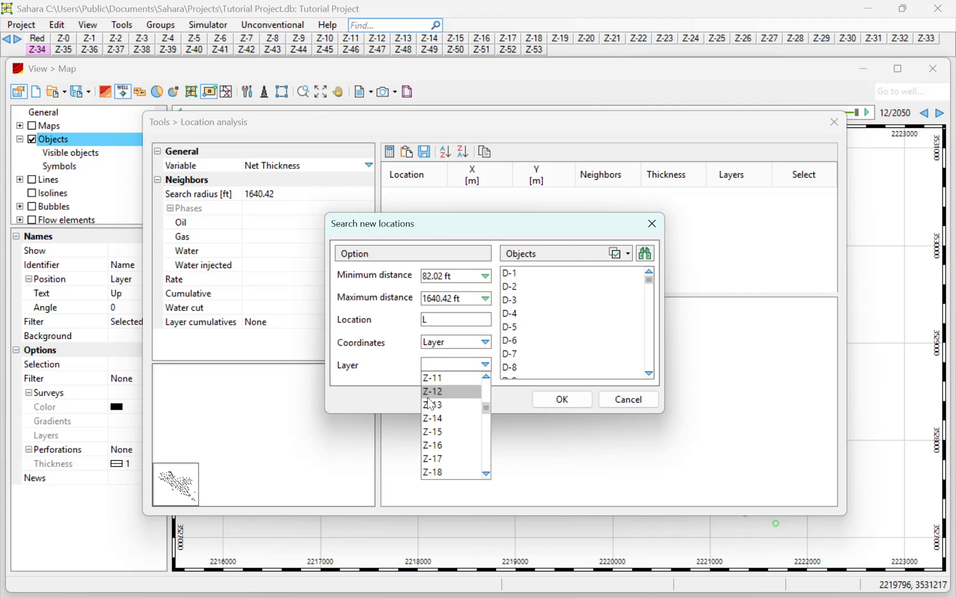
click(464, 428)
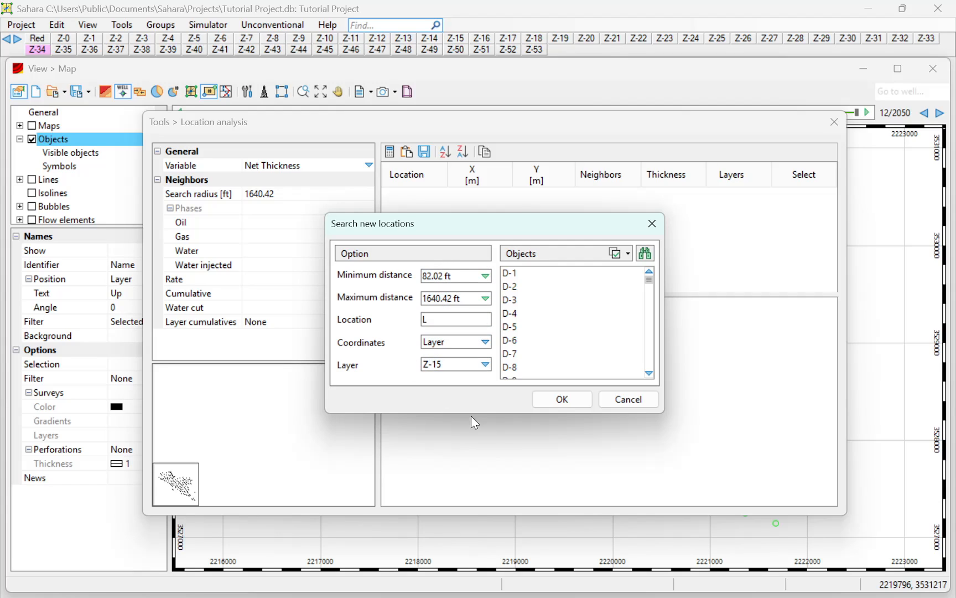
Step: Set the coordinates option of the new location search to Wellhead and run the search
click(454, 354)
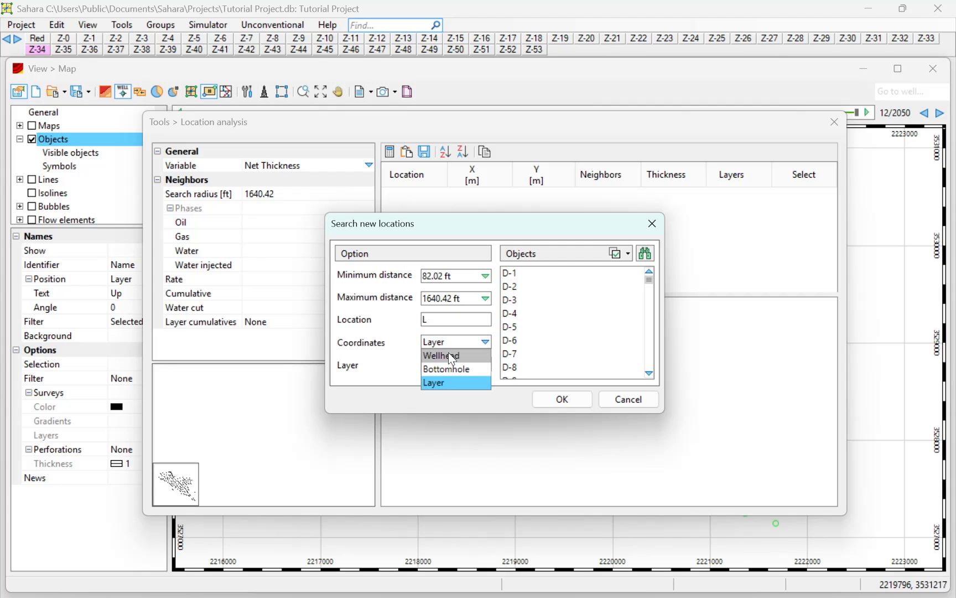
click(448, 353)
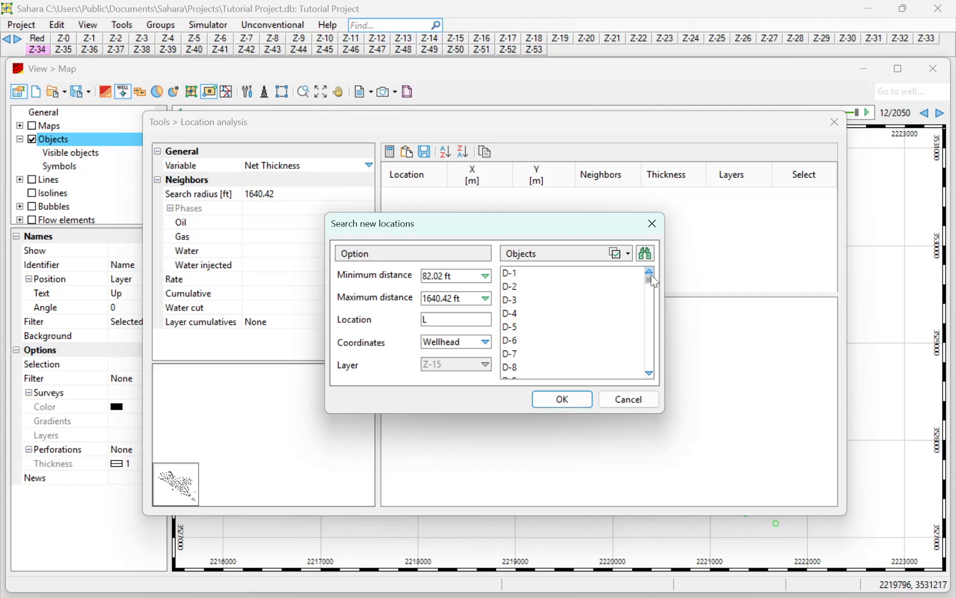
click(563, 399)
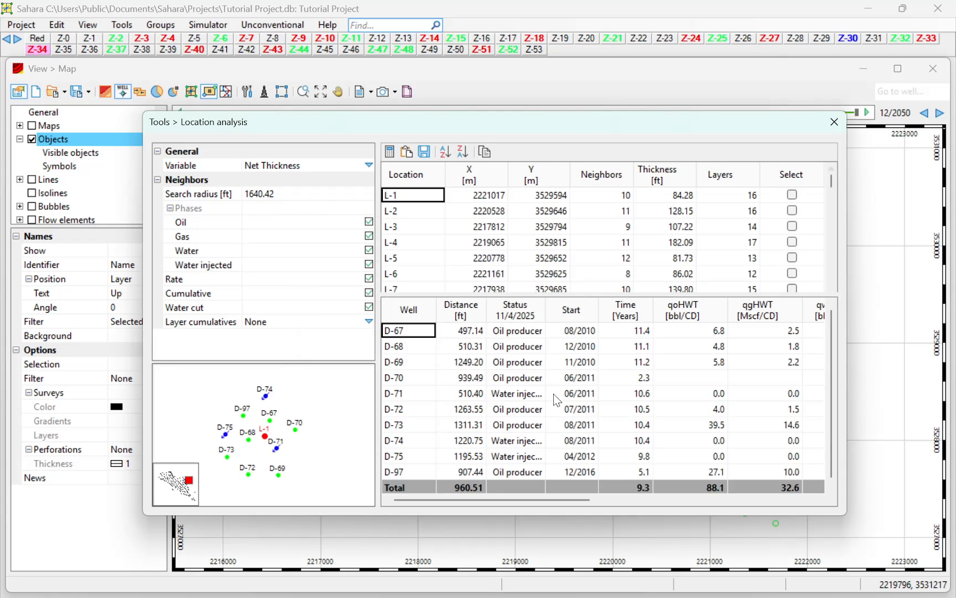
Step: Browse the found locations from L-2 to L-5 to examine each one's neighboring wells
click(440, 216)
key(Down)
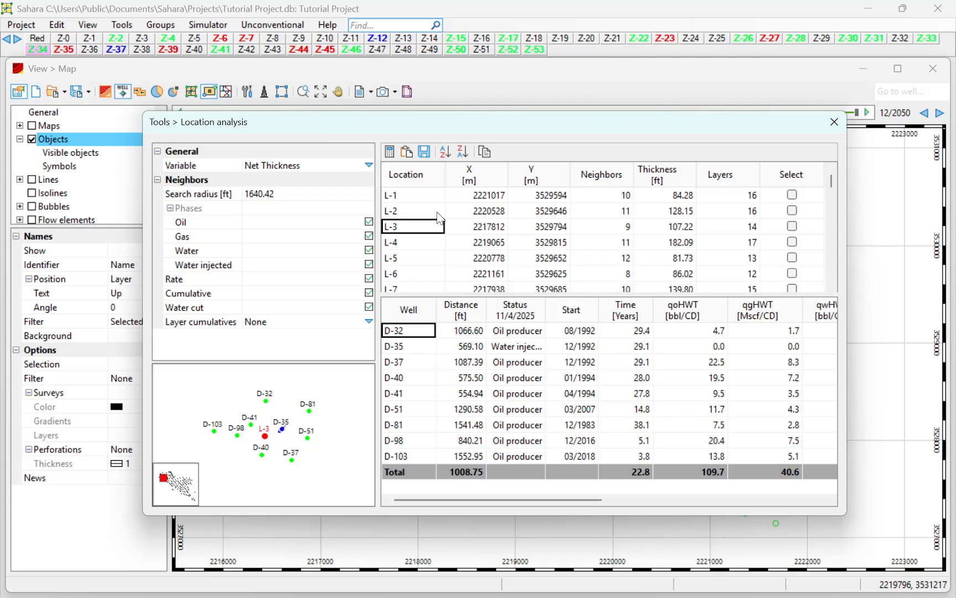
key(Down)
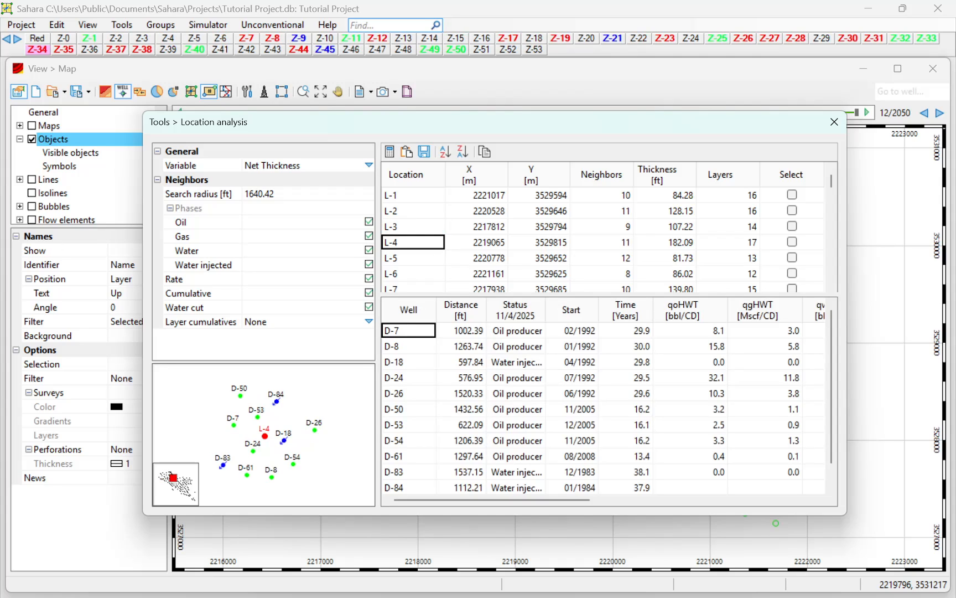
key(Down)
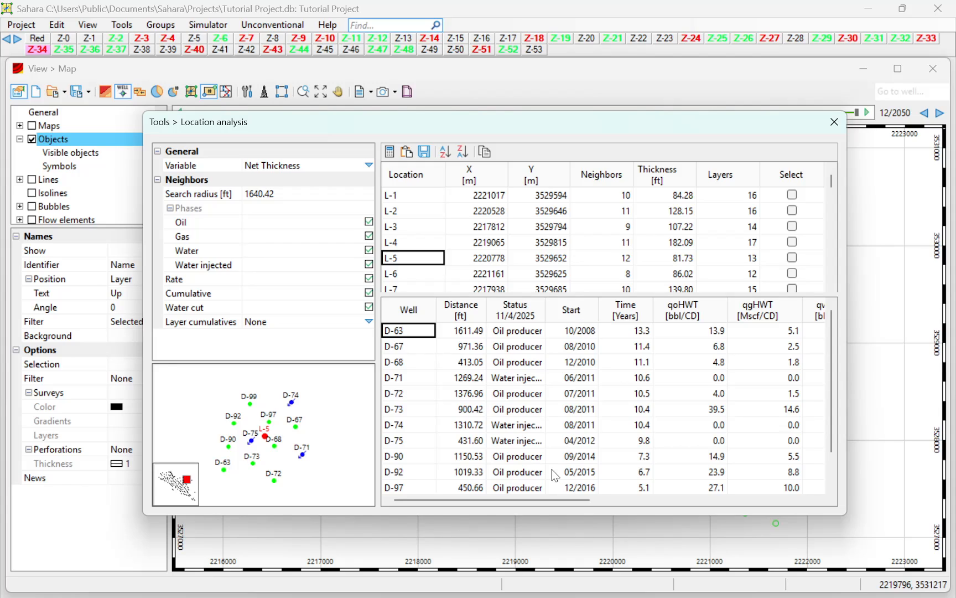
Step: Examine the oil, gas, water and water injection rates of the neighboring wells of location L-5
click(629, 335)
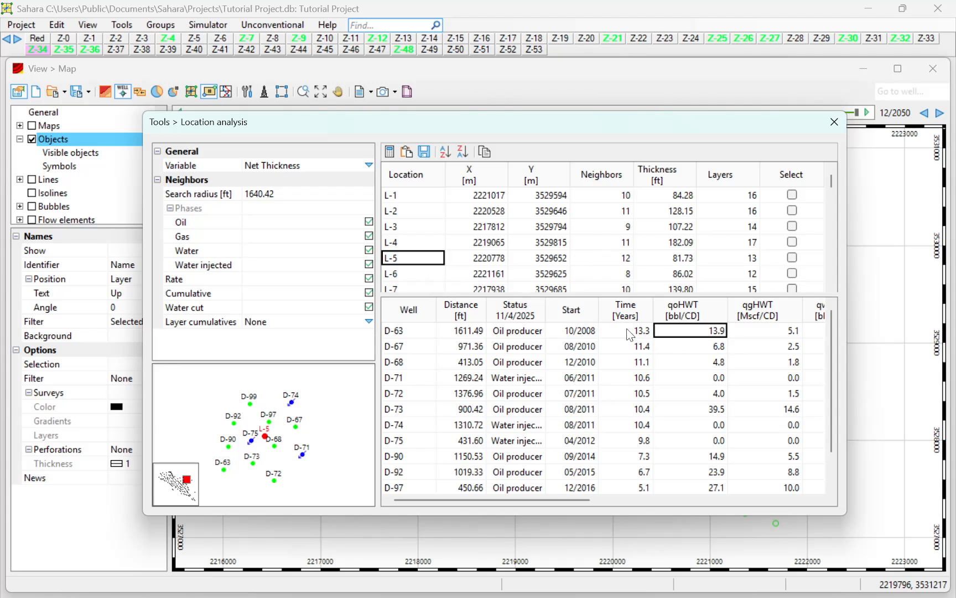
key(Right)
key(Right)
key(Right)
click(535, 334)
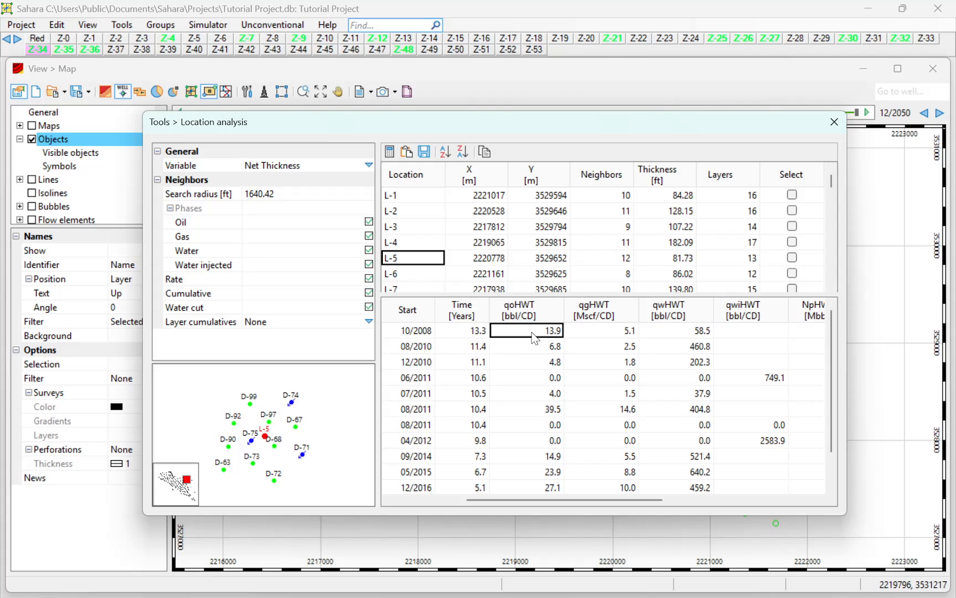
key(Right)
key(Right)
key(Right)
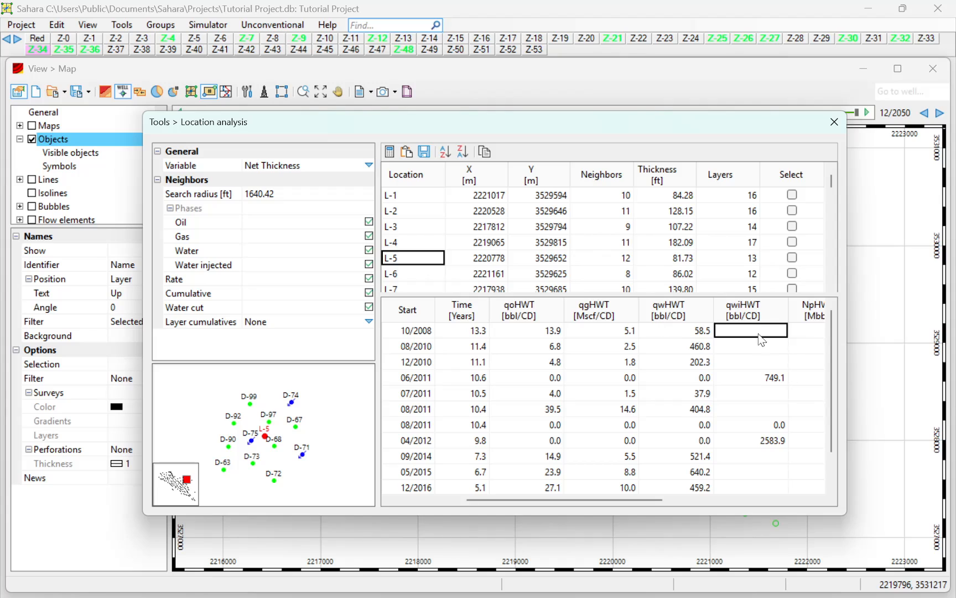
Step: Examine the cumulative oil, gas, water and water injection volumes of the neighboring wells of L-5
click(614, 488)
click(742, 366)
key(Right)
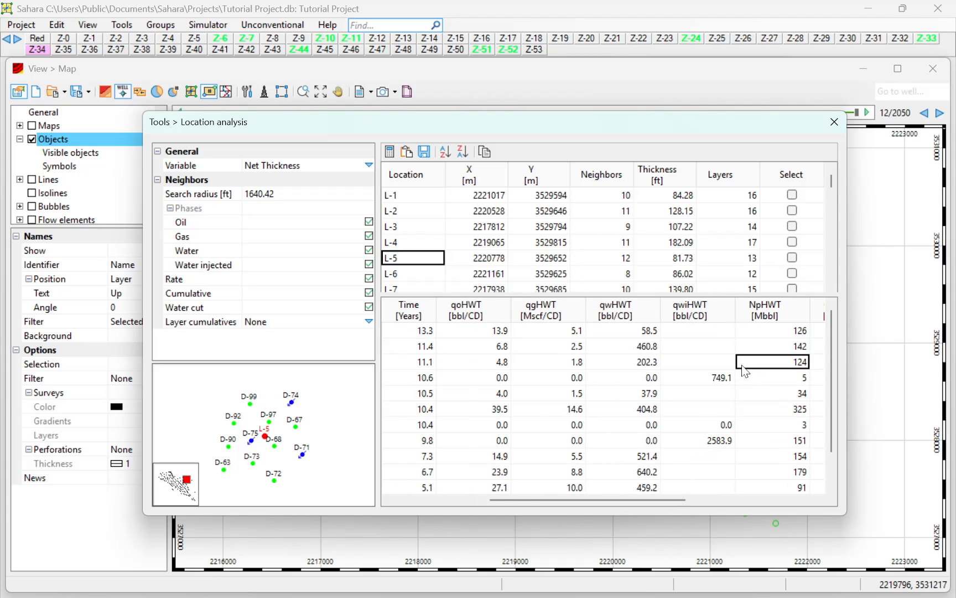
key(Up)
key(Up)
key(Down)
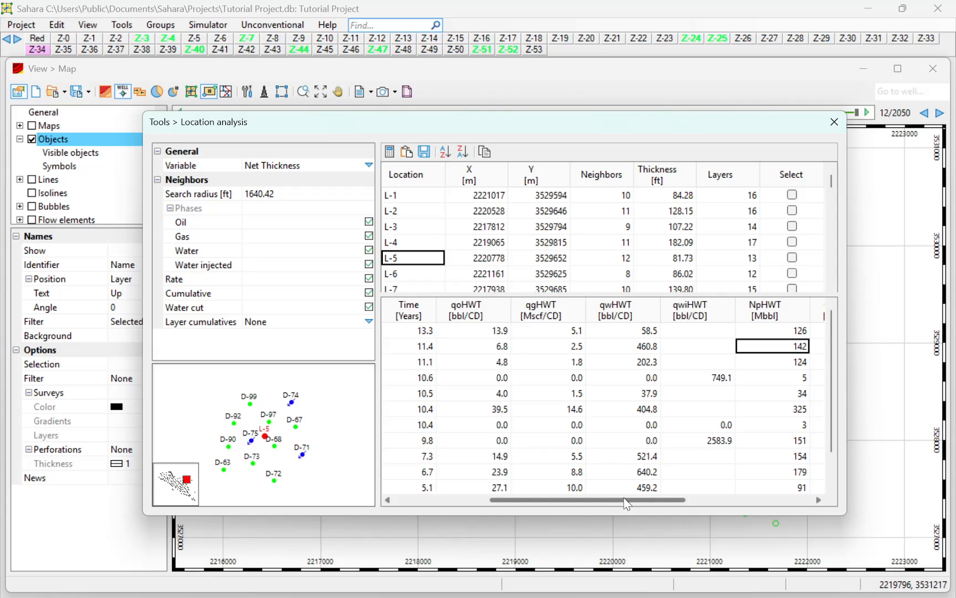
drag(636, 500, 755, 495)
key(Right)
key(Right)
key(Right)
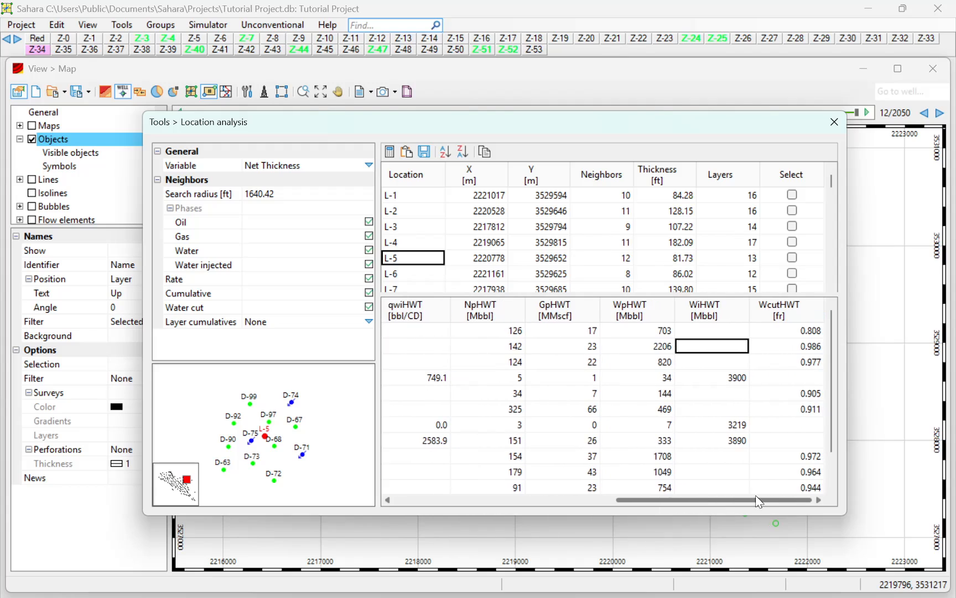
Step: Check the water cut of the neighboring wells of L-5 and return to the table's first columns
click(787, 353)
key(Up)
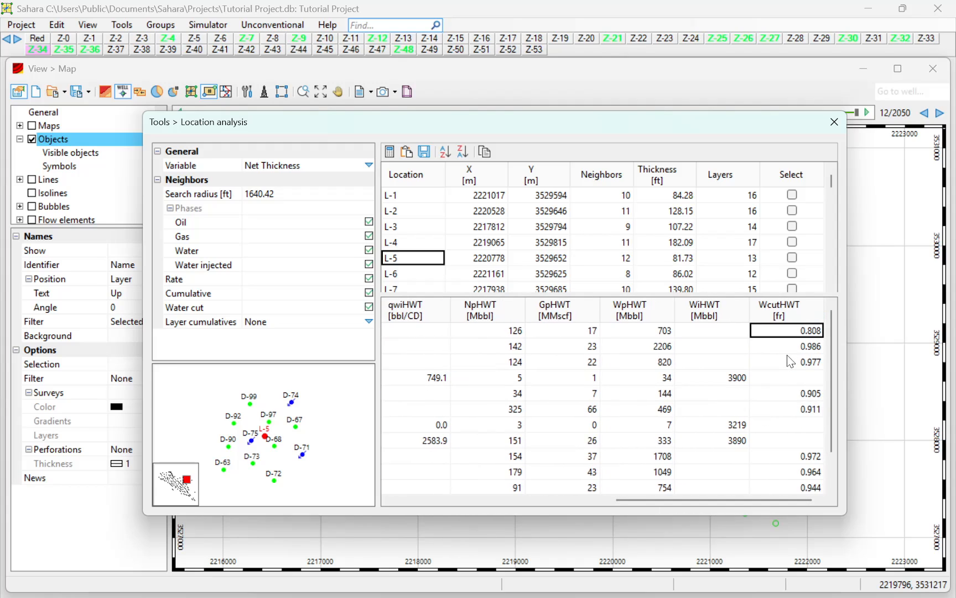
key(Down)
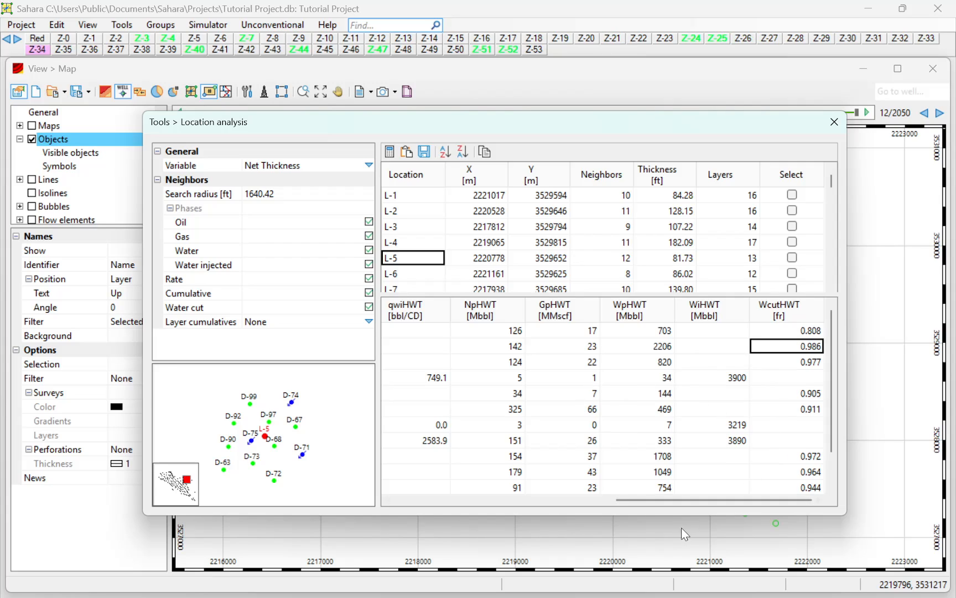
drag(672, 500, 436, 483)
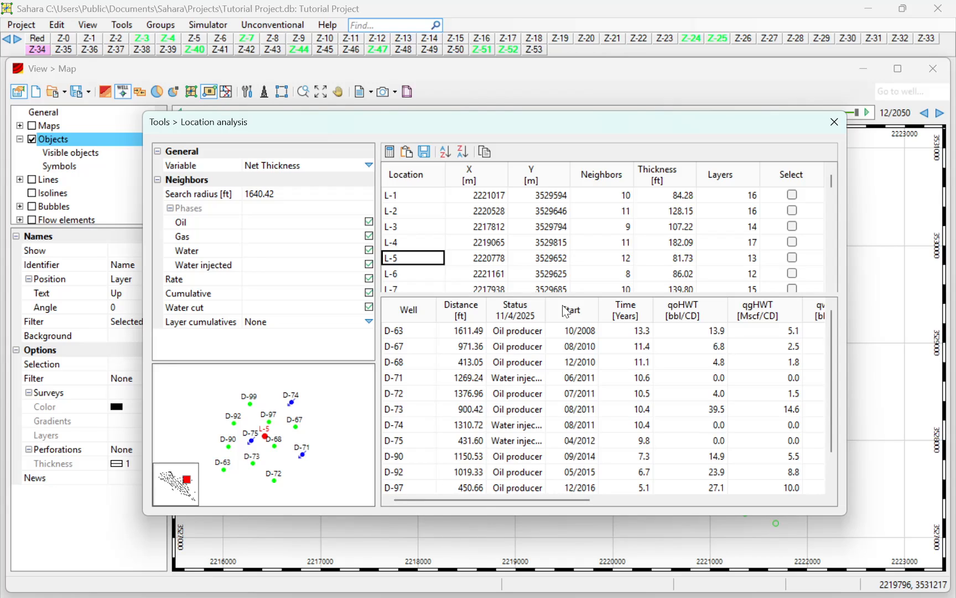
Step: Mark locations L-1, L-2, L-3, L-4 and L-5 as selected in the results table
click(793, 195)
click(792, 211)
click(793, 226)
click(792, 242)
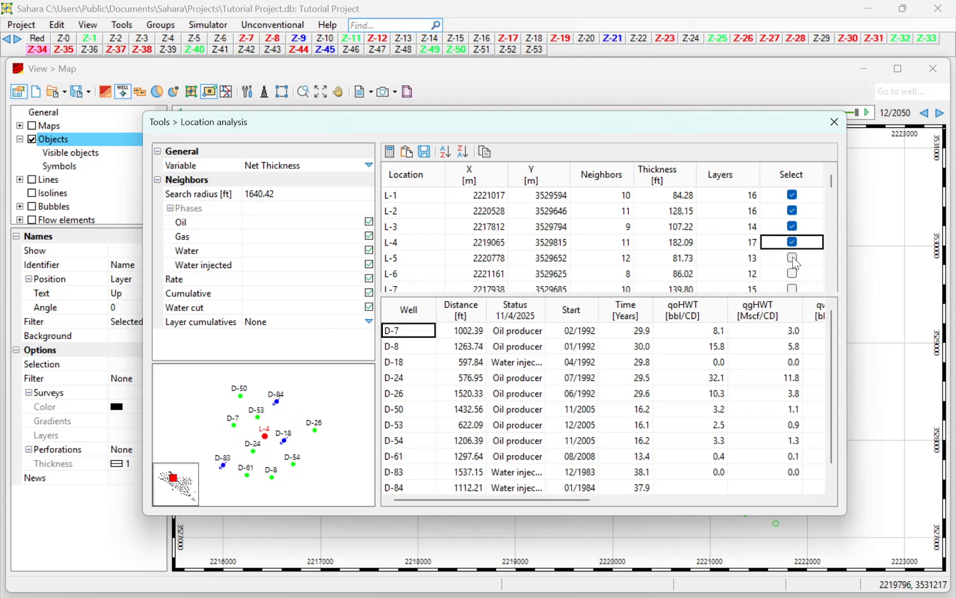
click(793, 258)
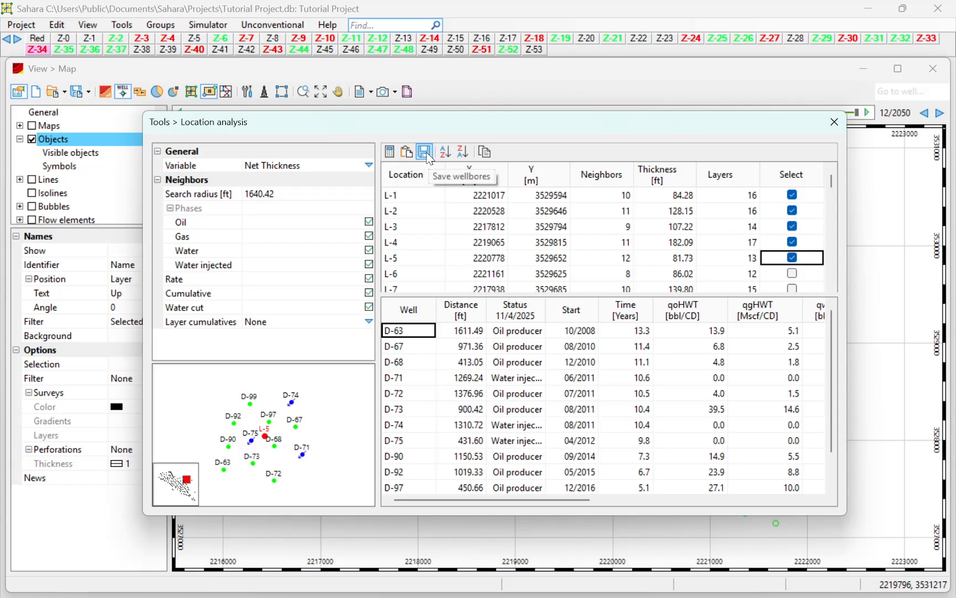